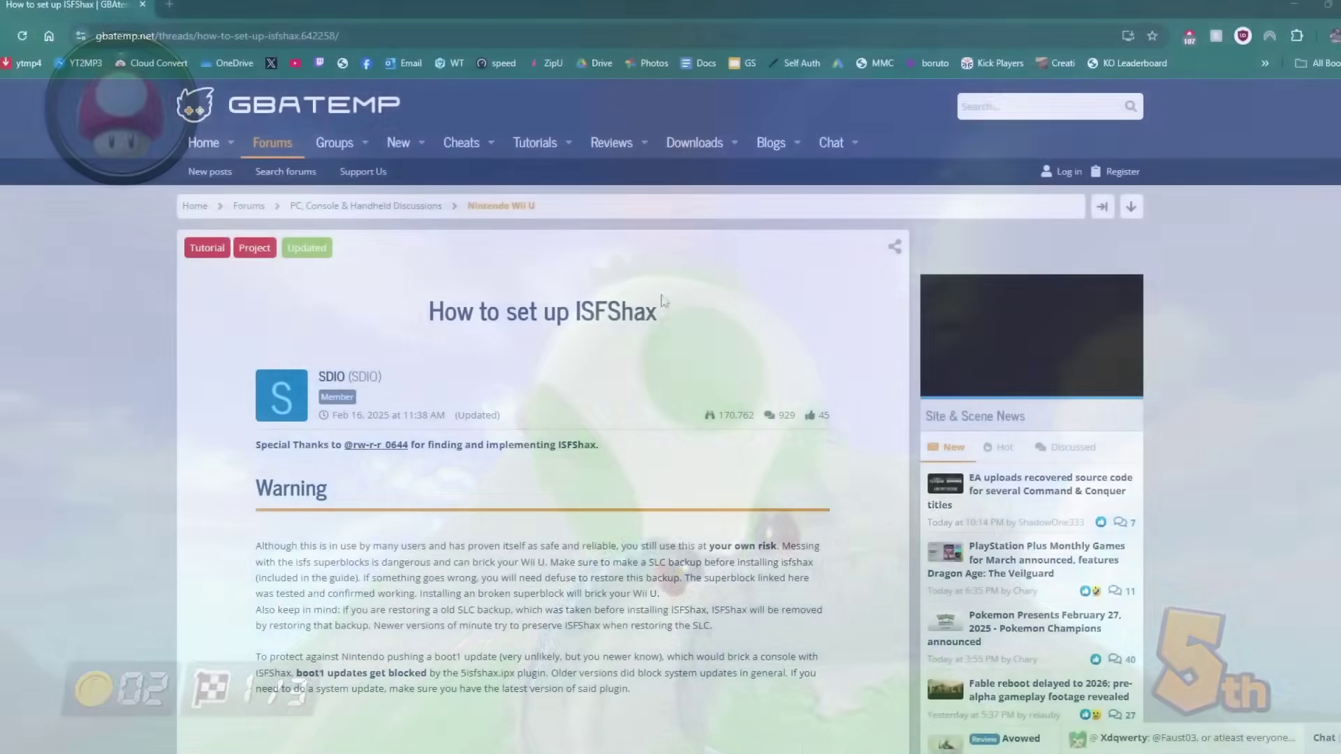
Read the guide's Warning paragraph, highlighting its opening lines
{"action": "scroll", "coordinate": [803, 551], "scroll_direction": "down", "scroll_amount": 2}
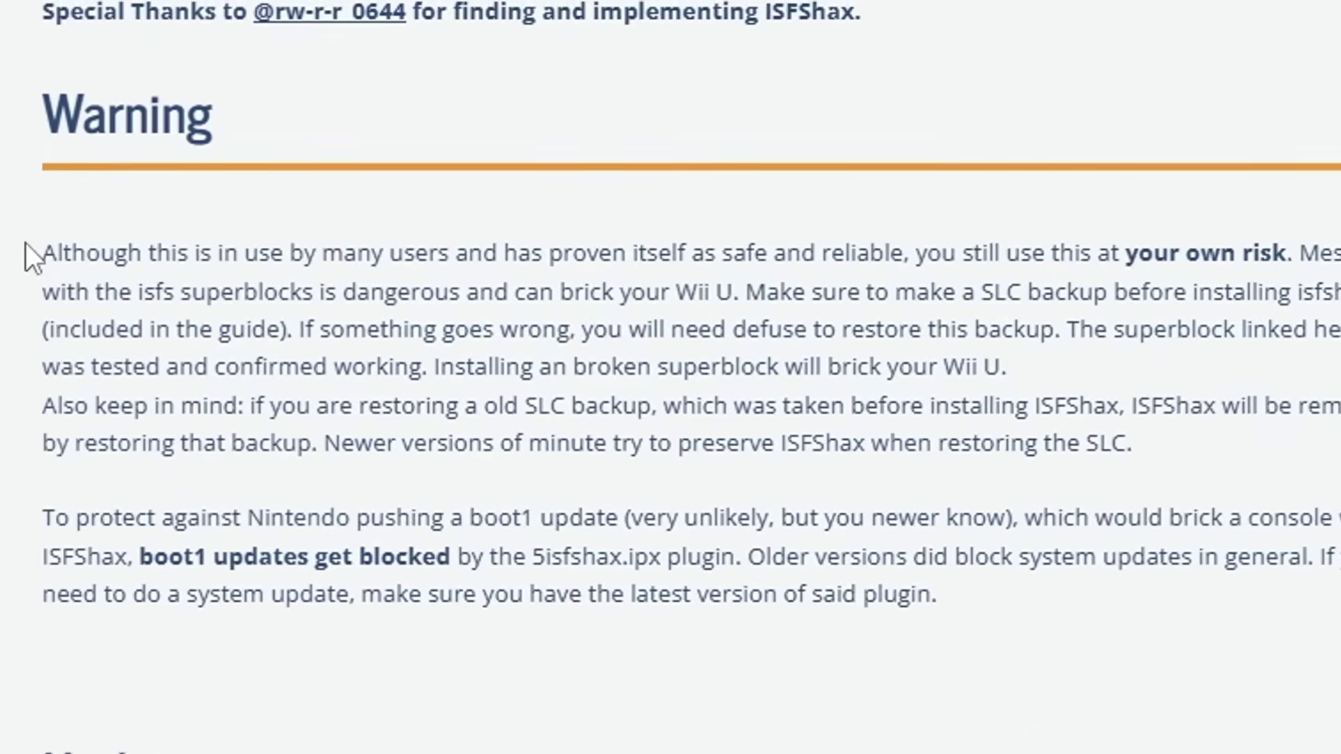
{"action": "left_click_drag", "start_coordinate": [248, 398], "coordinate": [390, 398]}
{"action": "left_click", "coordinate": [488, 395]}
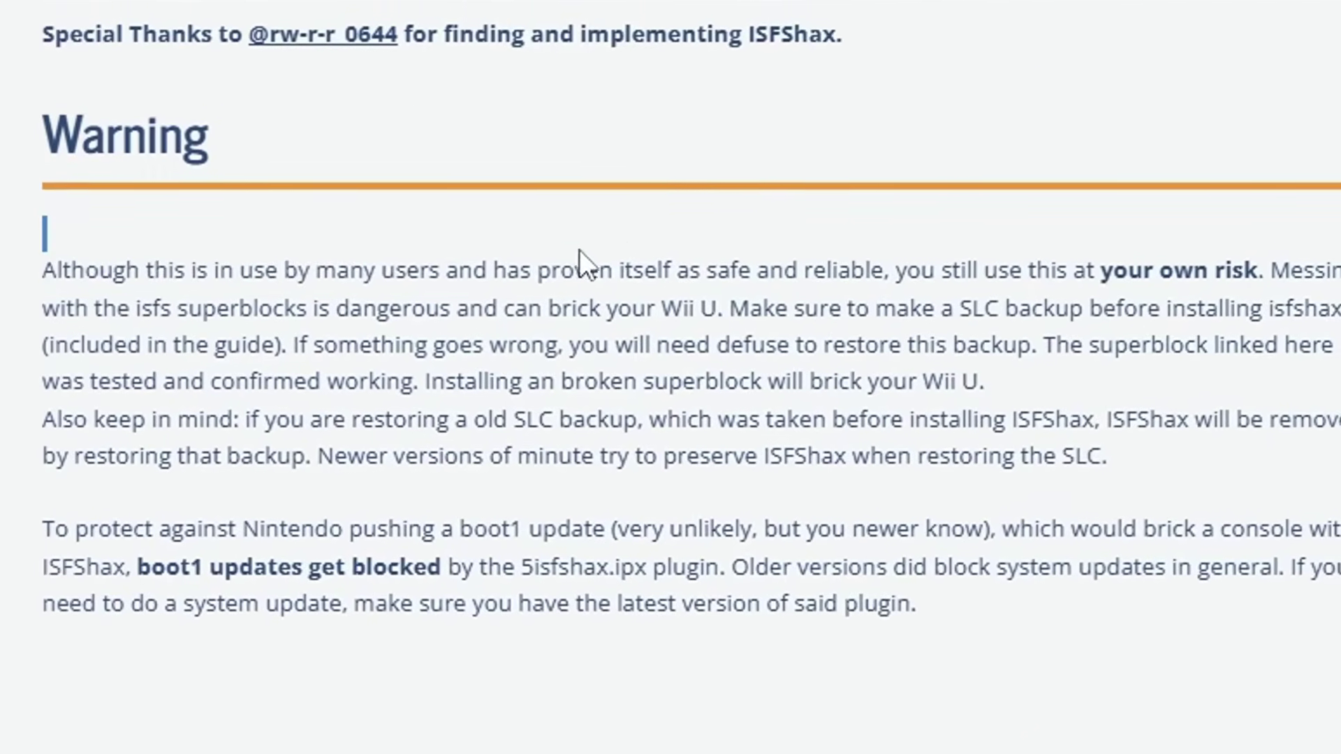
{"action": "left_click_drag", "start_coordinate": [42, 270], "coordinate": [1173, 305]}
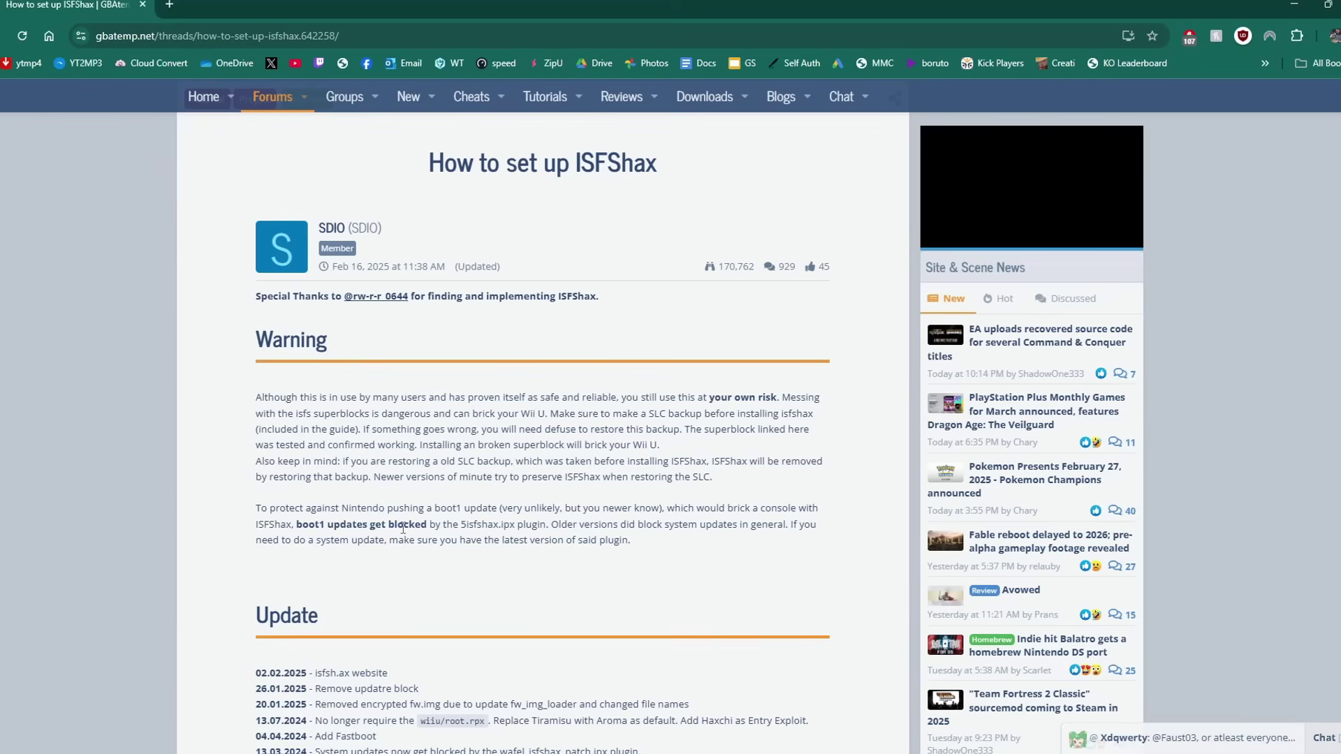
Scroll to Choosing the Exploit, highlighting the ISFShax use-case list and the Aroma option
{"action": "scroll", "coordinate": [651, 526], "scroll_direction": "down", "scroll_amount": 10}
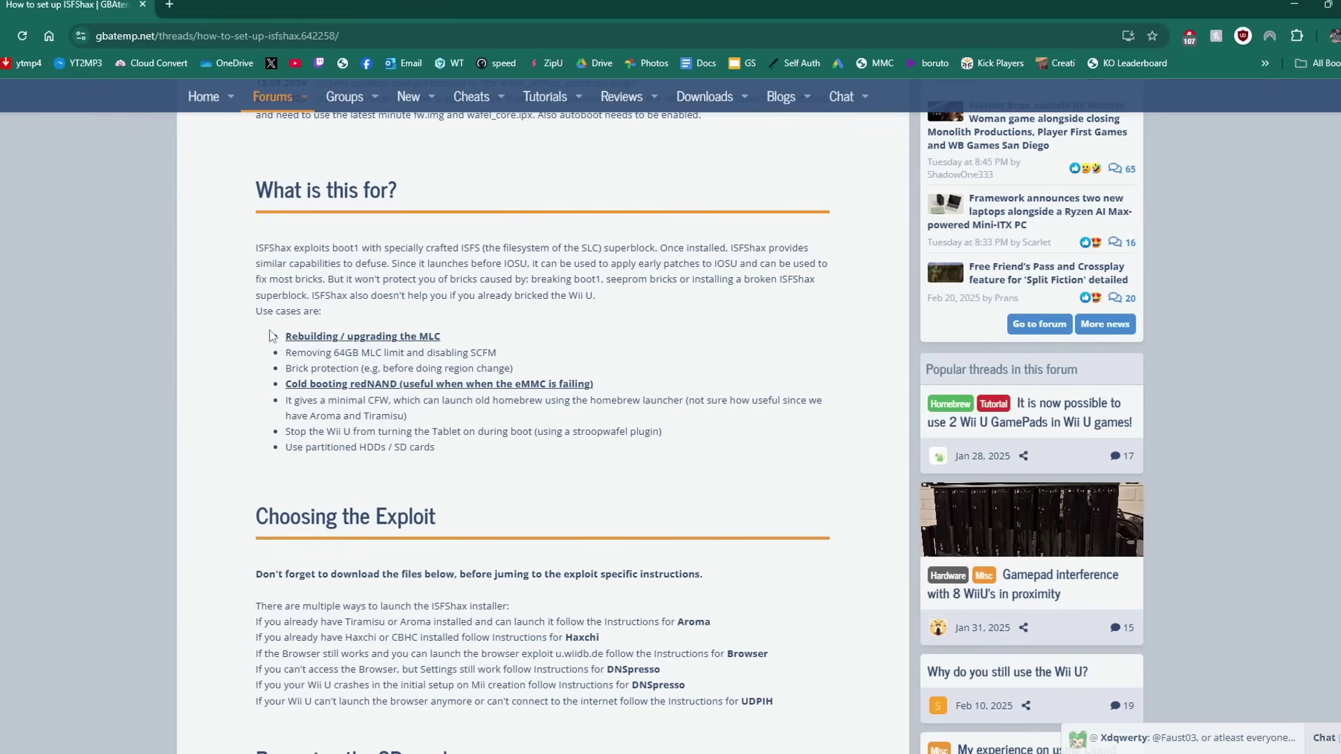
{"action": "left_click_drag", "start_coordinate": [256, 326], "coordinate": [480, 464]}
{"action": "left_click", "coordinate": [481, 463]}
{"action": "scroll", "coordinate": [816, 456], "scroll_direction": "down", "scroll_amount": 3}
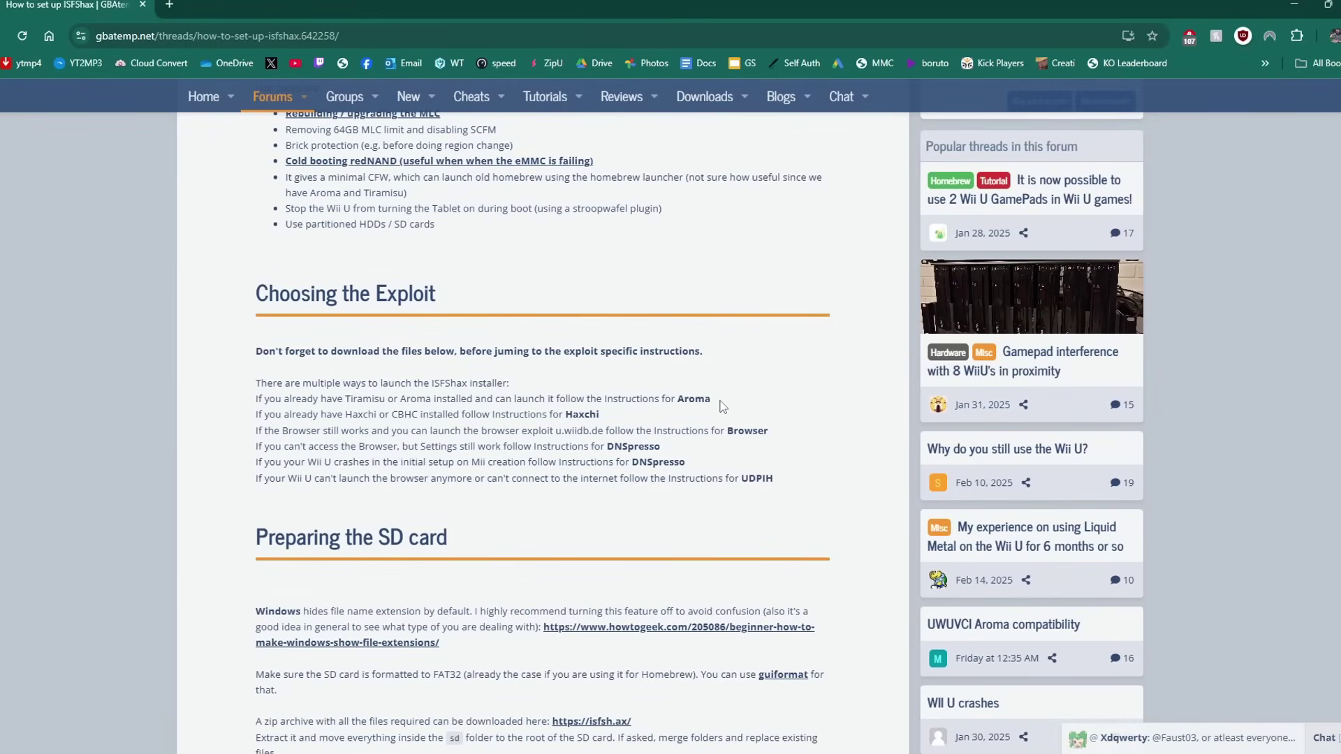
{"action": "left_click_drag", "start_coordinate": [723, 408], "coordinate": [678, 403]}
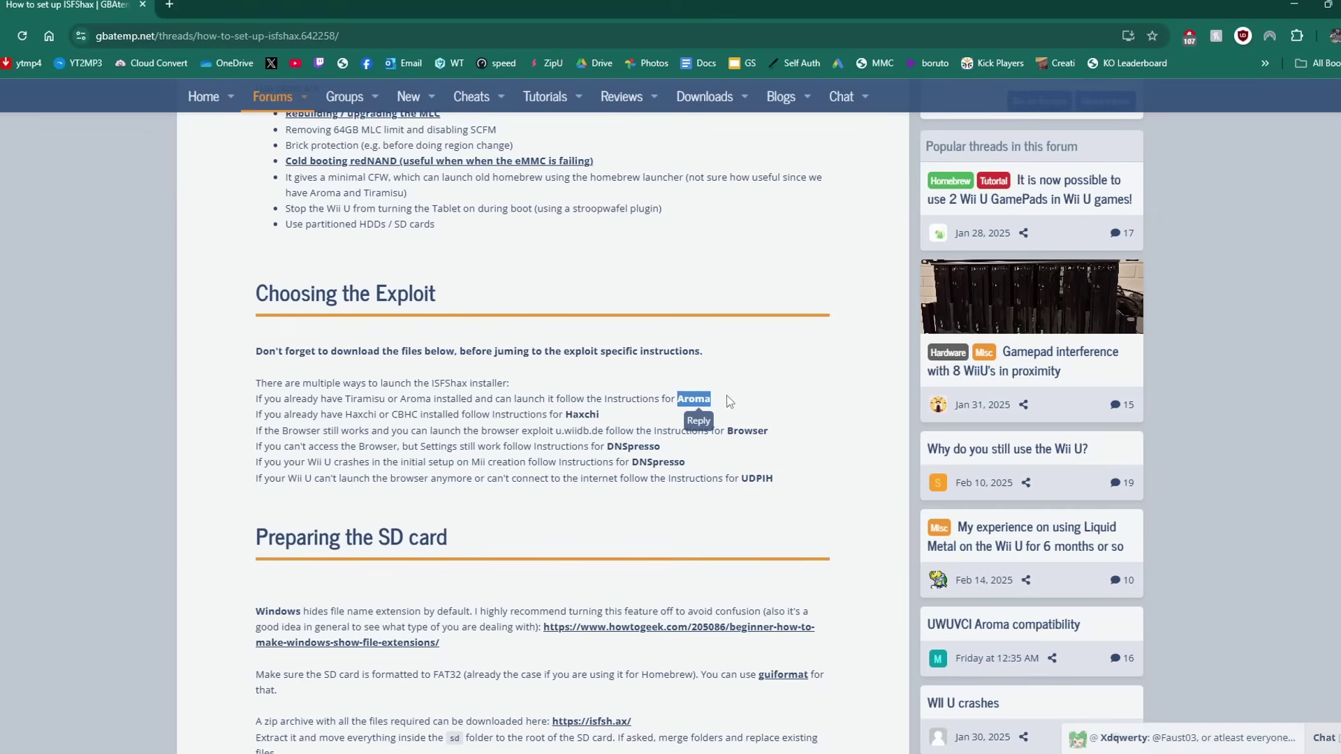
{"action": "left_click", "coordinate": [789, 396]}
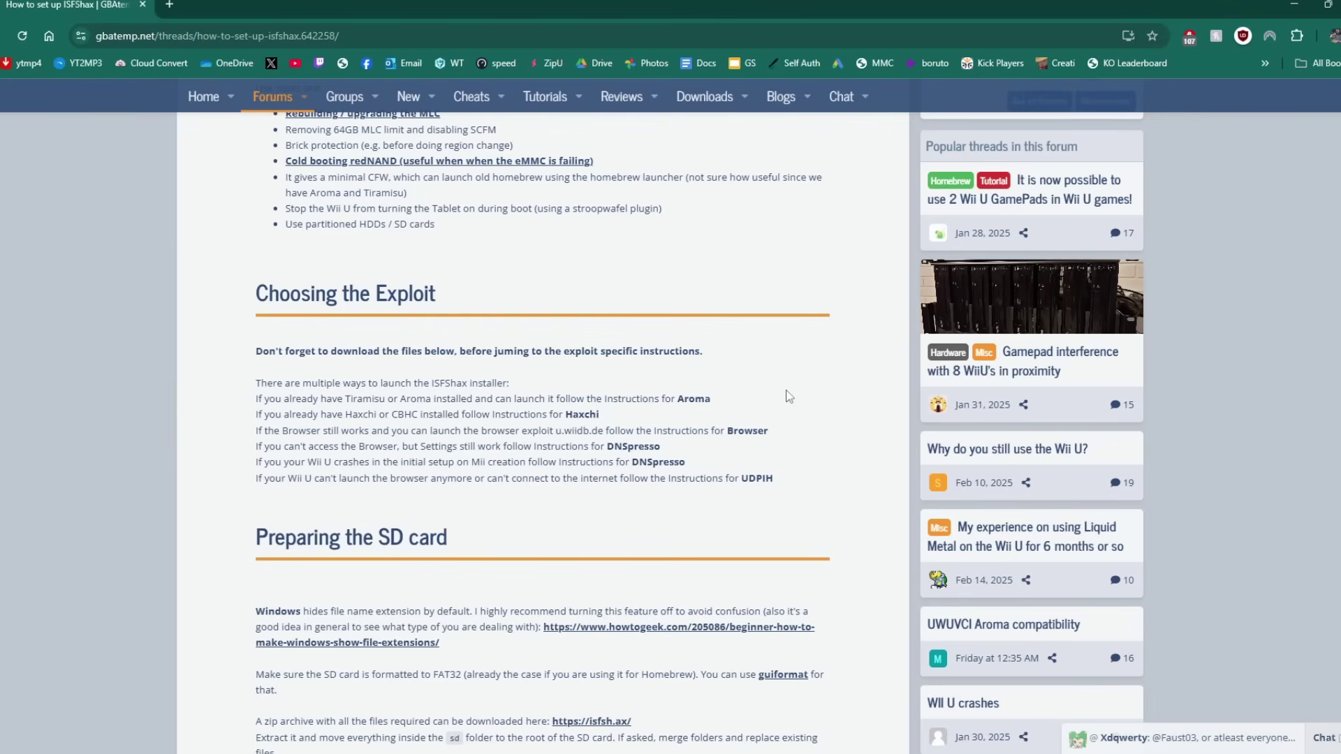
Scroll to Preparing the SD card, download isfshax_release.zip from isfsh.ax, then close that site
{"action": "scroll", "coordinate": [805, 471], "scroll_direction": "down", "scroll_amount": 4}
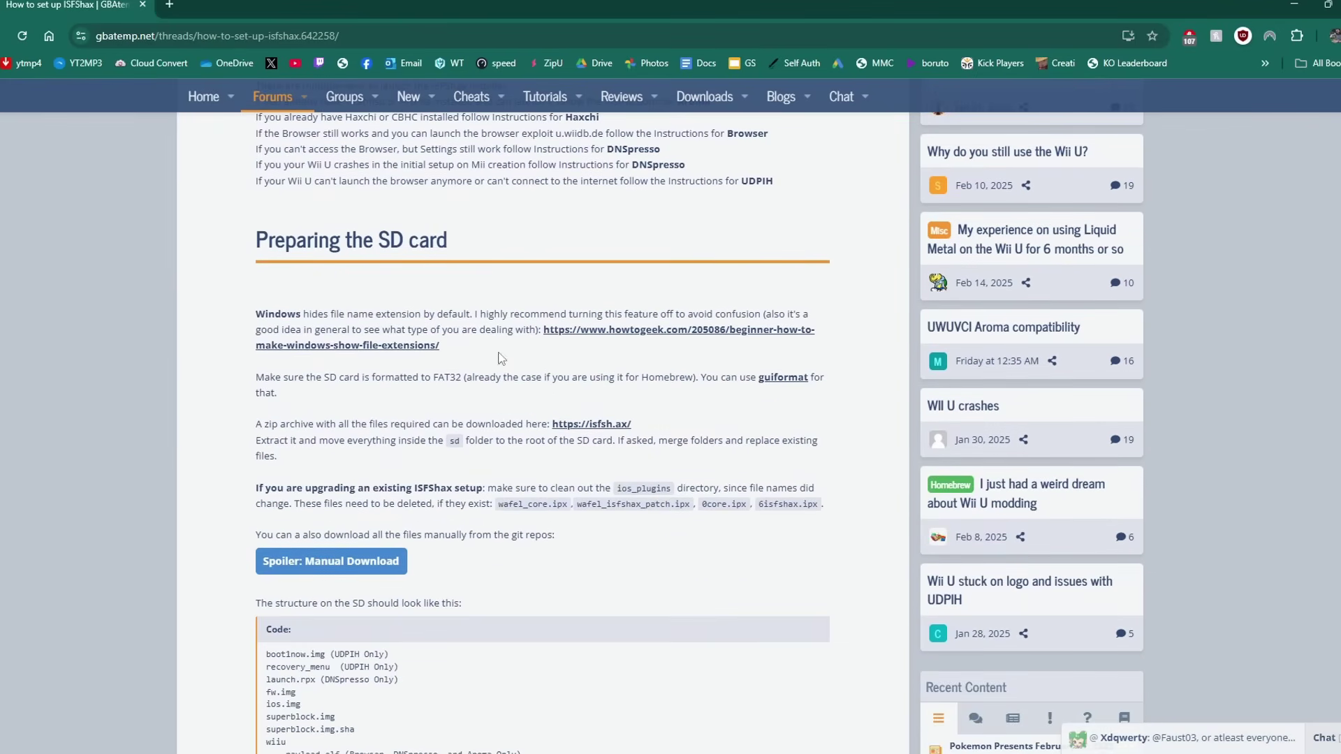
{"action": "left_click_drag", "start_coordinate": [447, 241], "coordinate": [274, 241]}
{"action": "left_click", "coordinate": [377, 268]}
{"action": "left_click_drag", "start_coordinate": [250, 431], "coordinate": [368, 425]}
{"action": "left_click", "coordinate": [456, 420]}
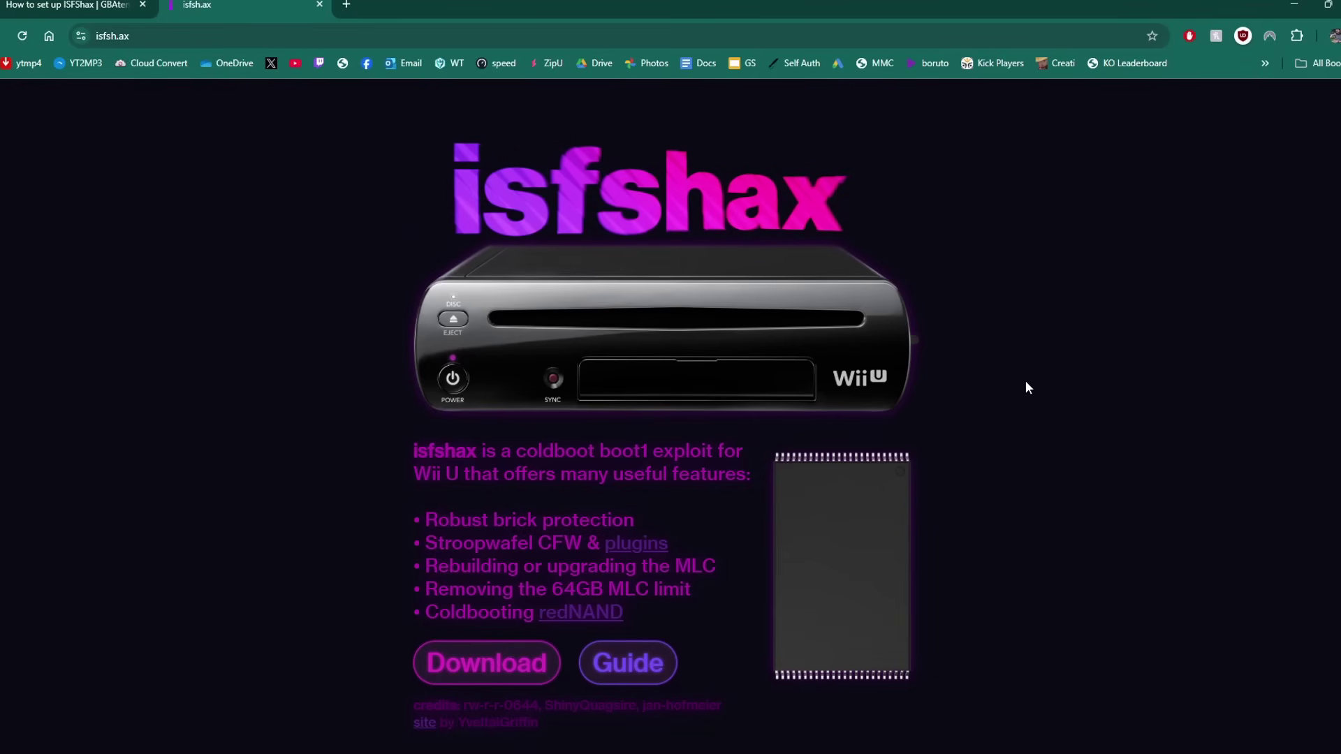
{"action": "left_click", "coordinate": [499, 669]}
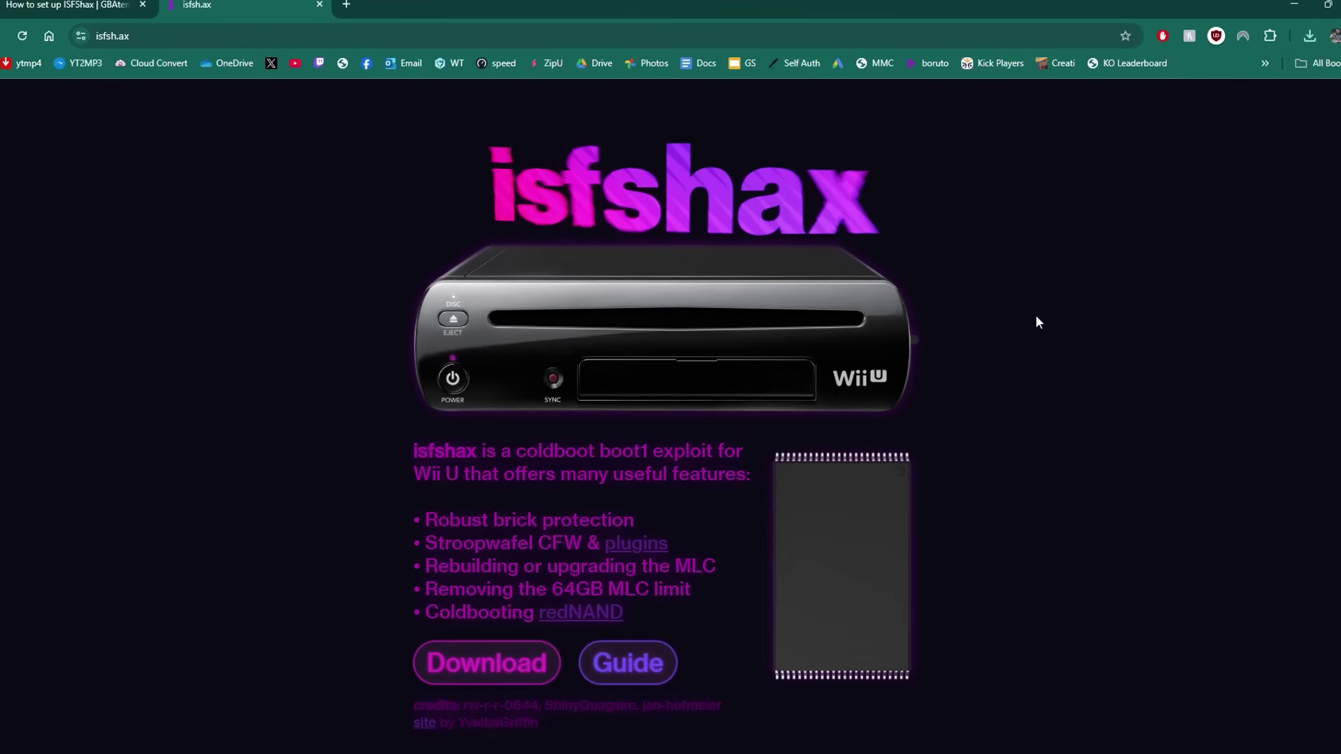
{"action": "left_click", "coordinate": [319, 5]}
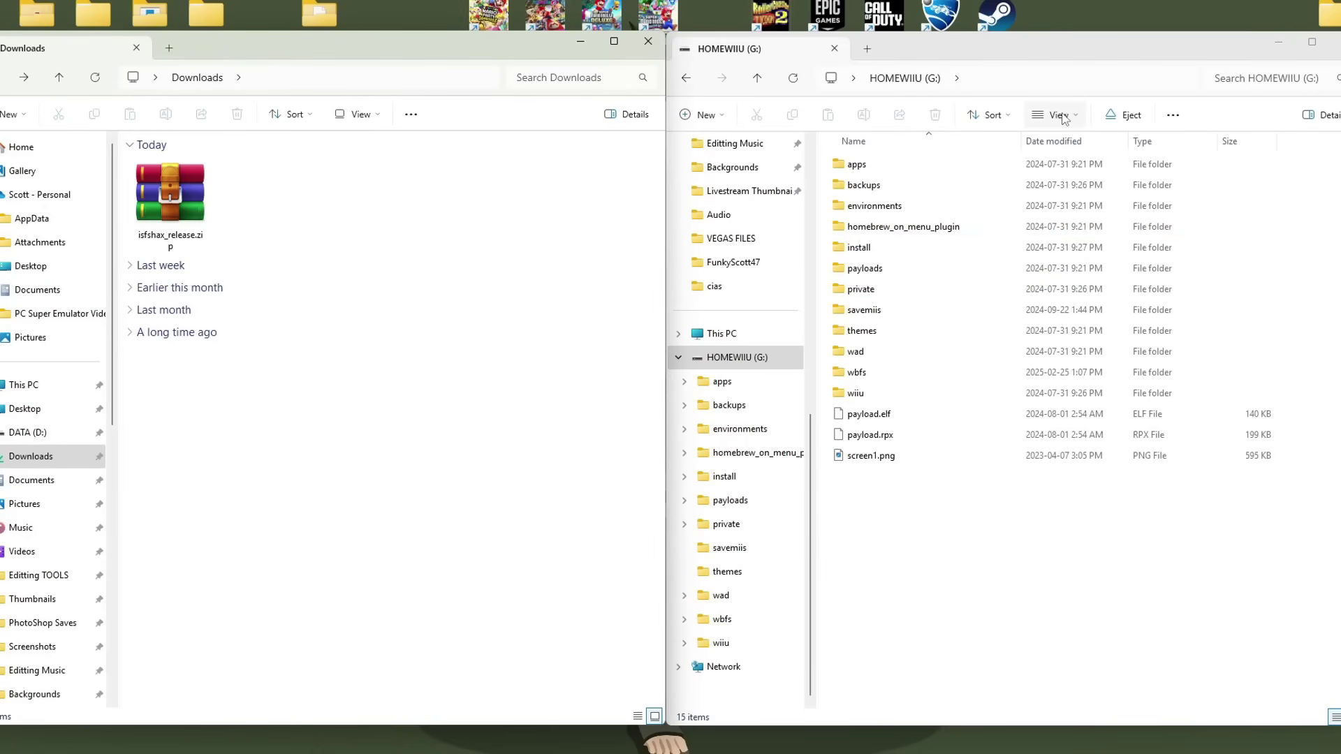
Keep File name extensions ticked under View > Show for G:, then bring Downloads forward
{"action": "left_click", "coordinate": [1059, 121]}
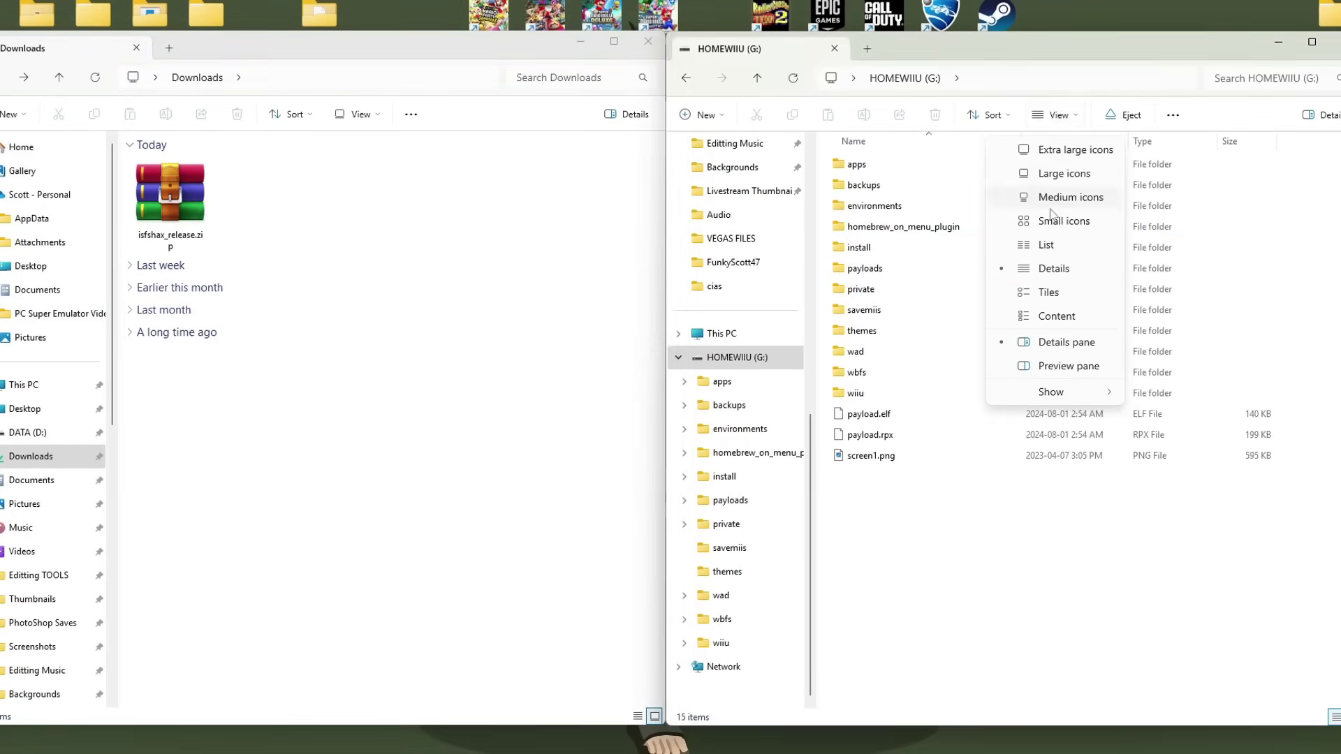
{"action": "mouse_move", "coordinate": [1075, 395]}
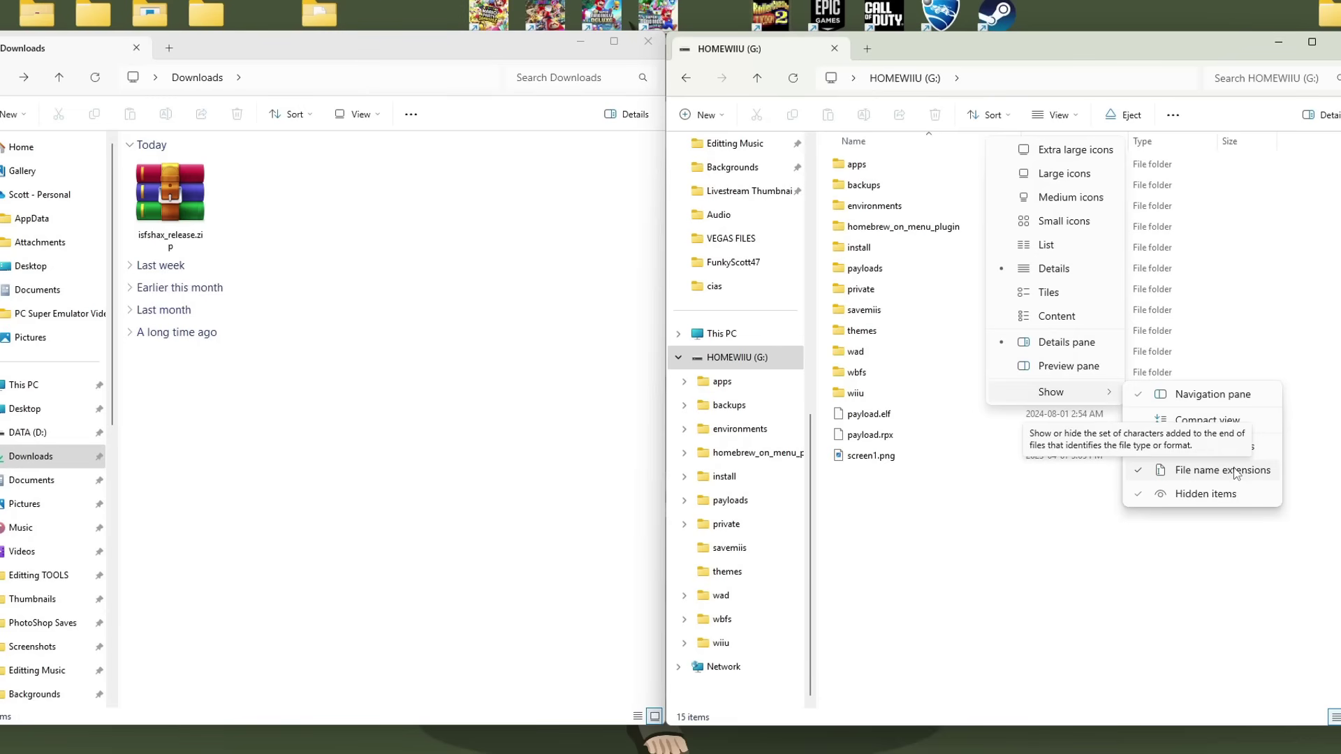
{"action": "left_click", "coordinate": [1069, 611]}
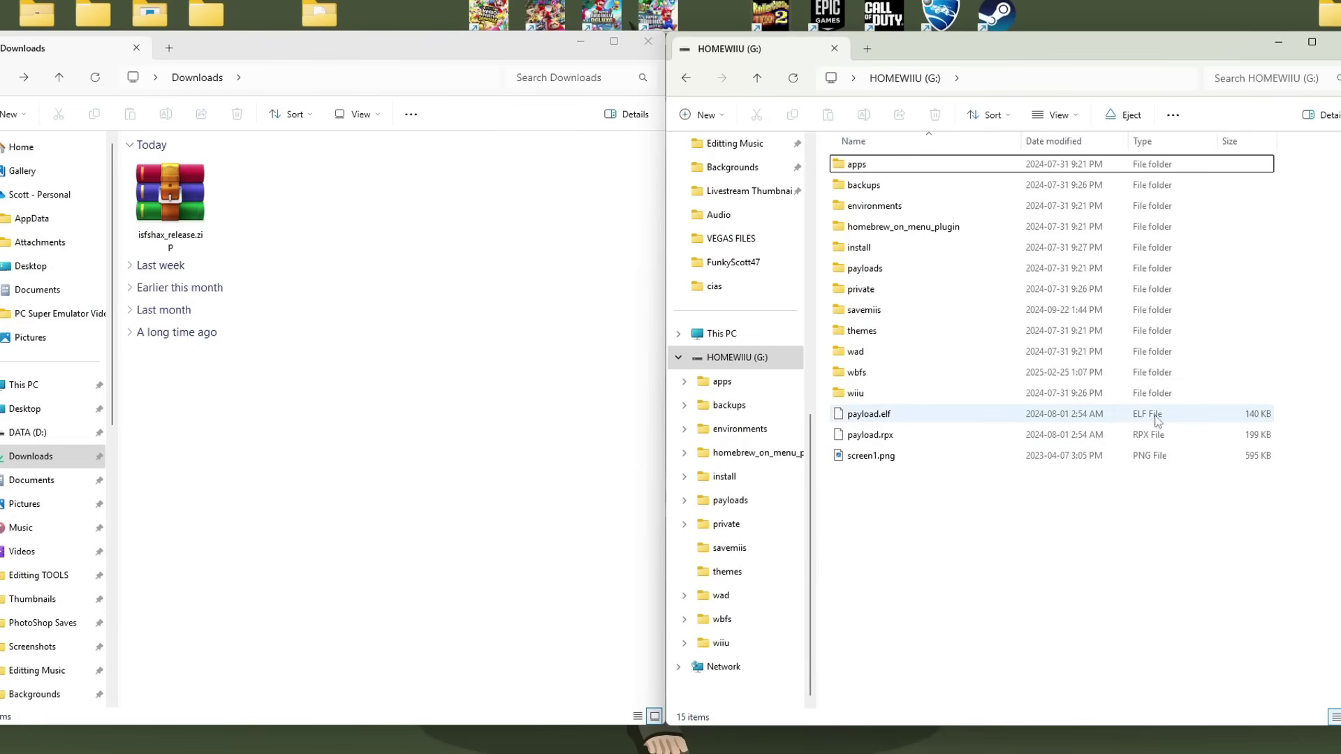
{"action": "left_click", "coordinate": [383, 200]}
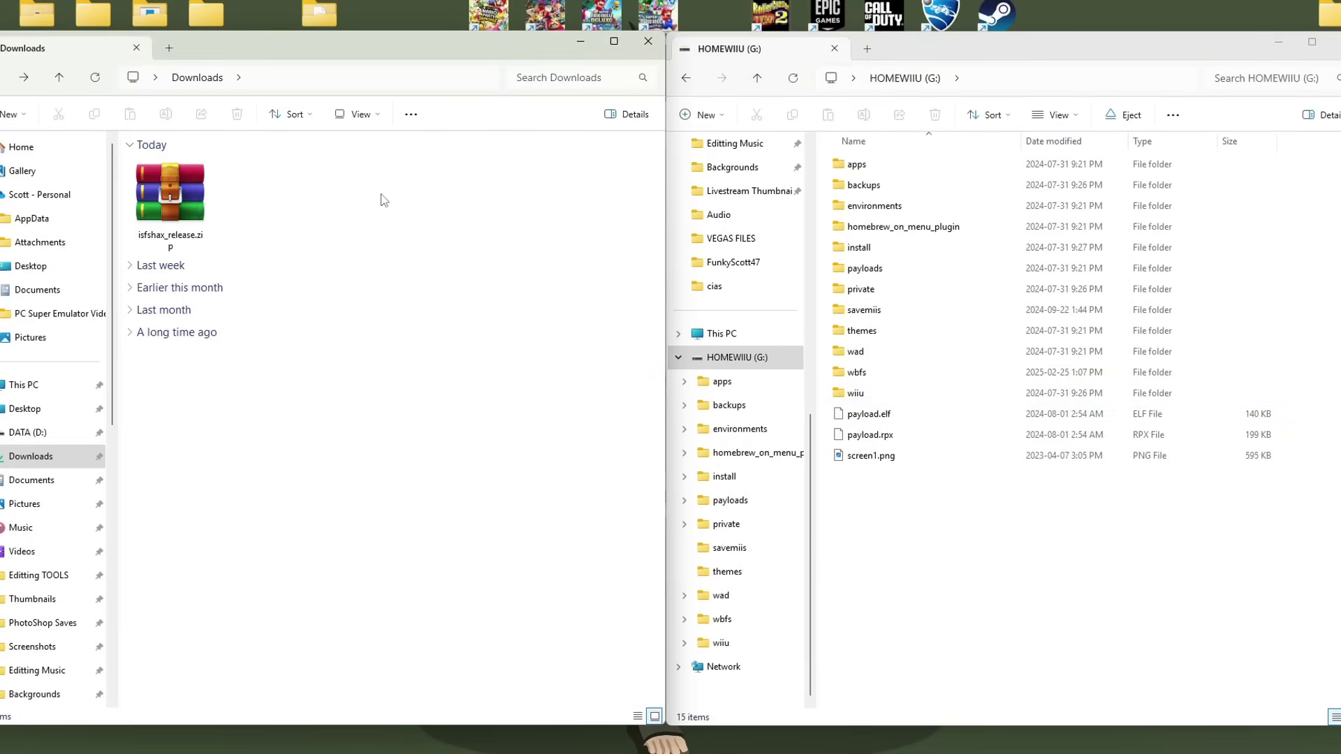
Copy all nine items from the zip's sd folder onto HOMEWIIU (G:), replacing existing files
{"action": "double_click", "coordinate": [177, 198]}
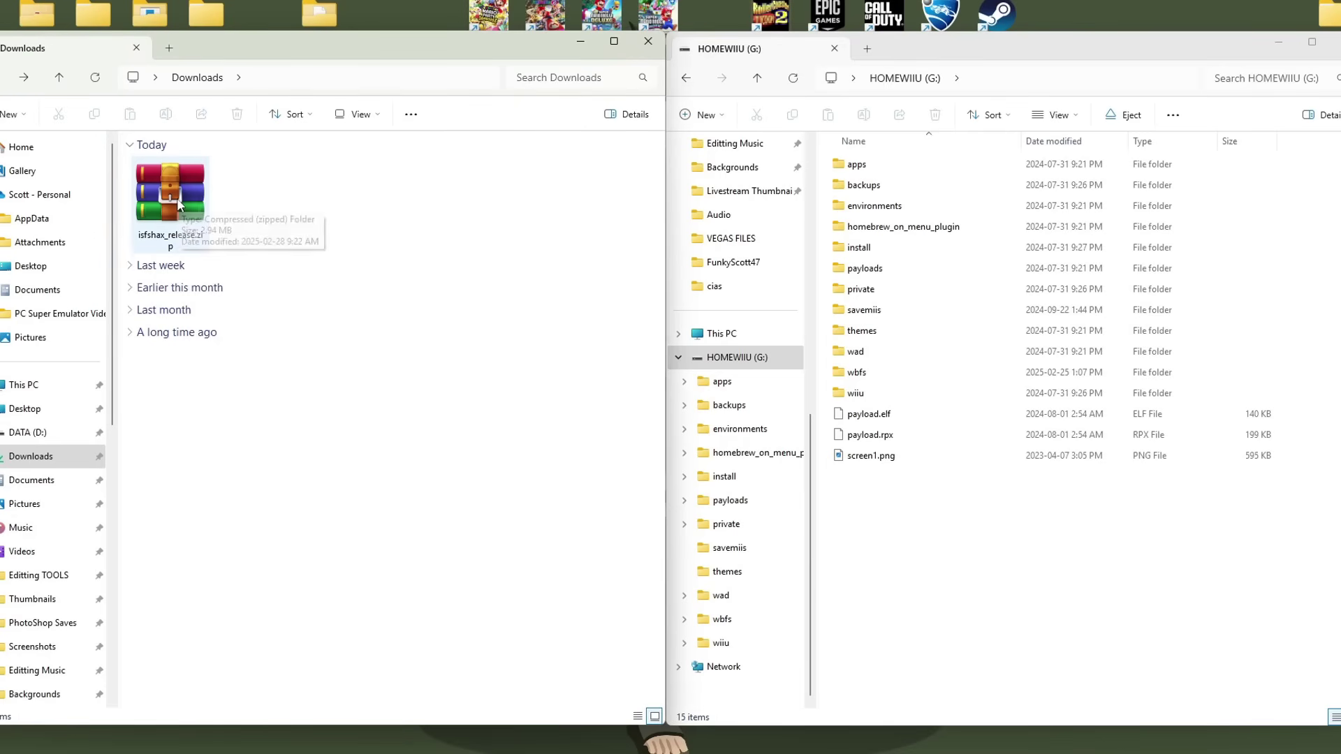
{"action": "double_click", "coordinate": [187, 167]}
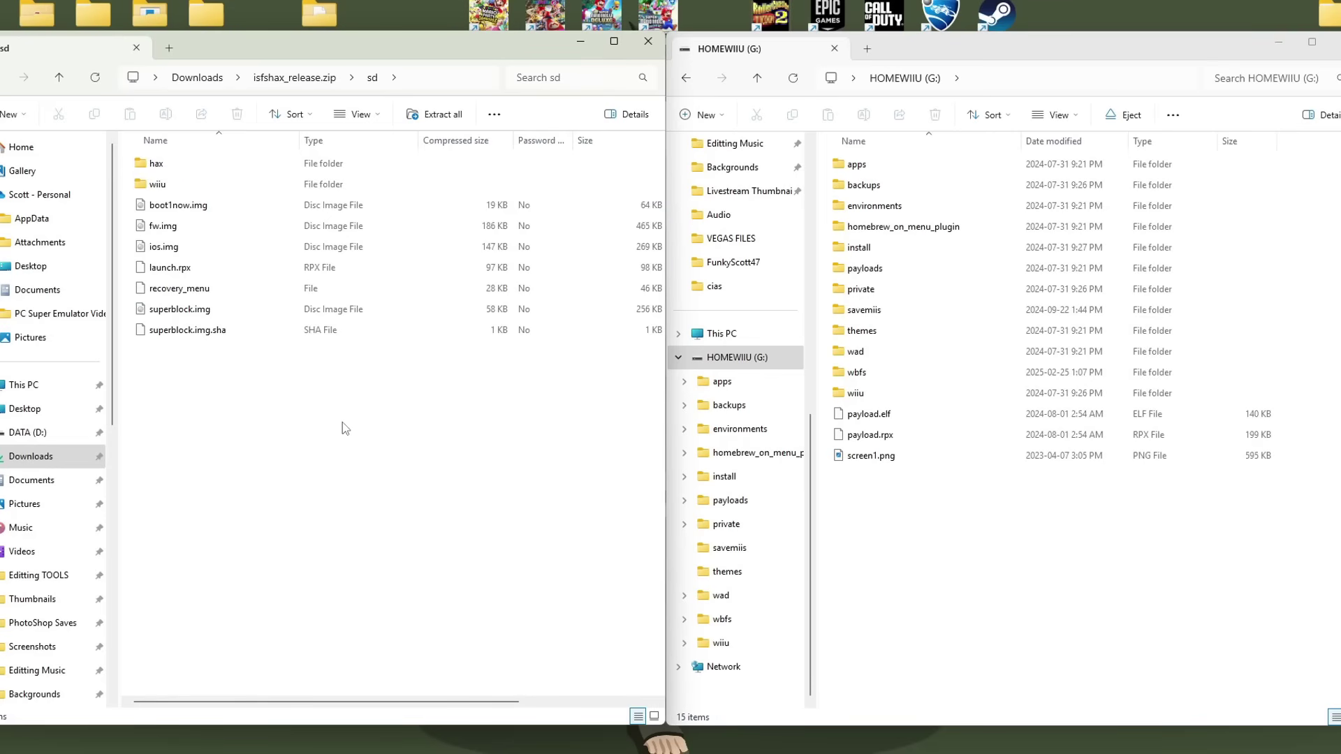
{"action": "left_click_drag", "start_coordinate": [268, 368], "coordinate": [997, 593]}
{"action": "left_click", "coordinate": [278, 263]}
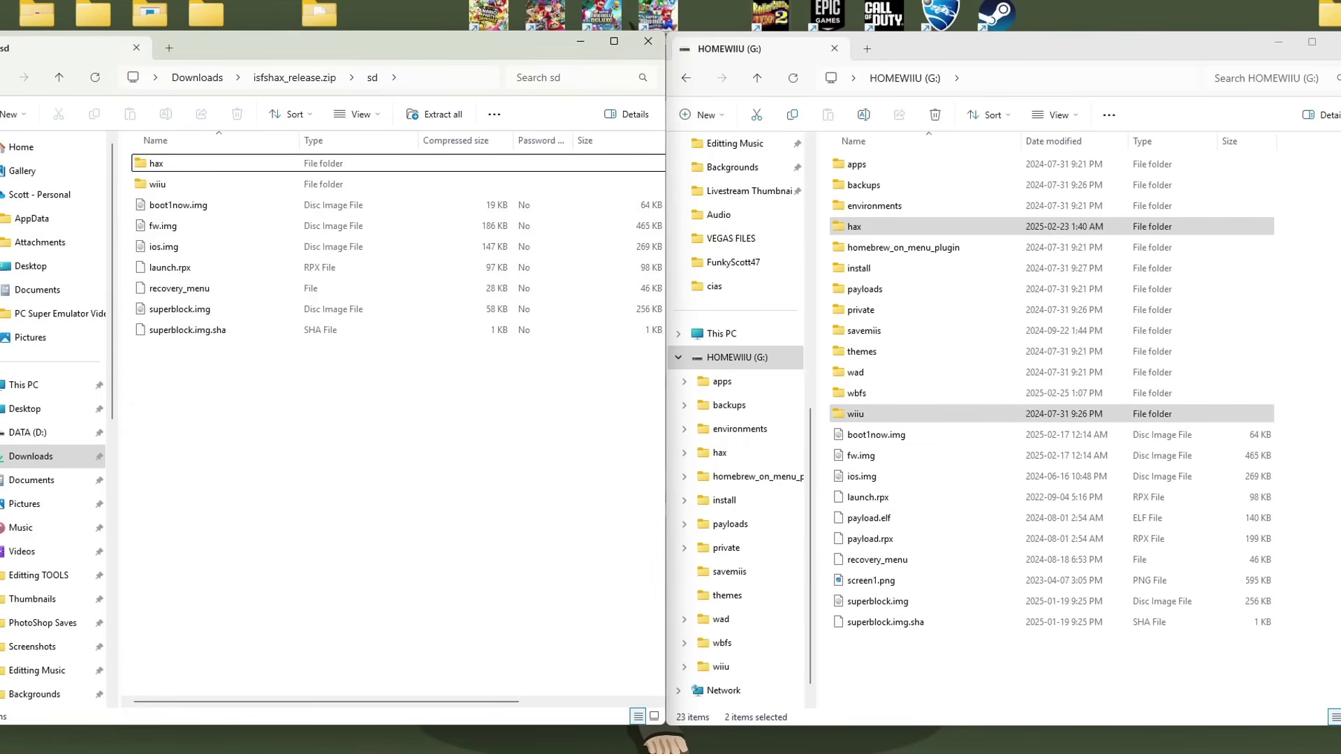
Delete isfshax_release.zip from Downloads, close that window and shift the G: window left
{"action": "key", "text": "alt+Left"}
{"action": "key", "text": "alt+Left"}
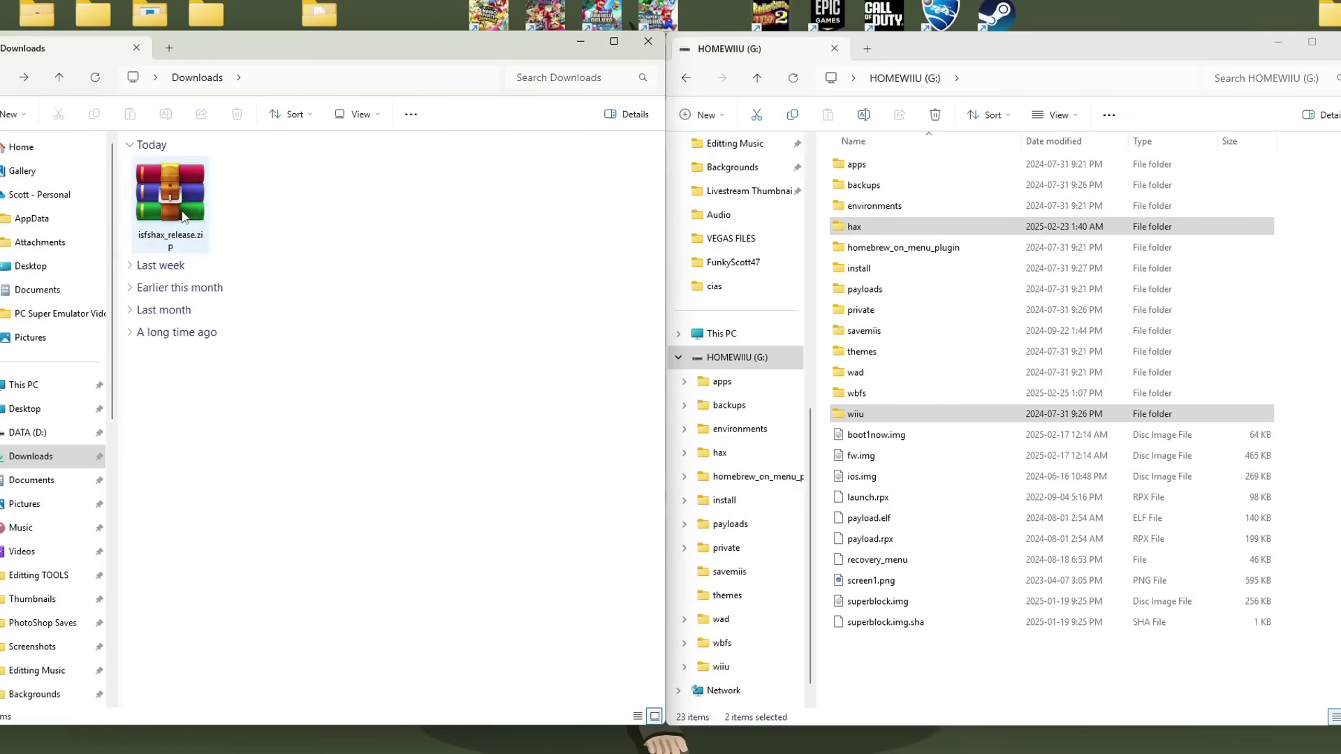
{"action": "key", "text": "Delete"}
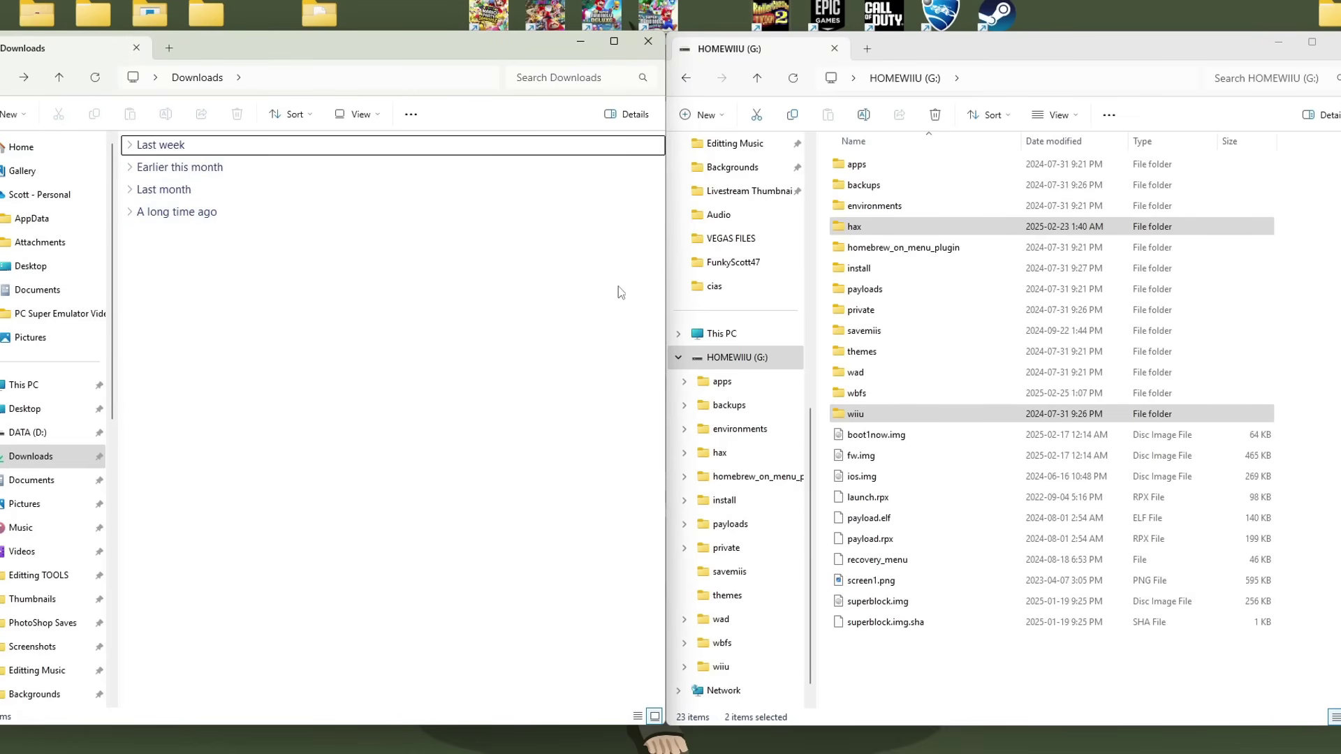
{"action": "left_click", "coordinate": [648, 40]}
{"action": "left_click_drag", "start_coordinate": [1027, 56], "coordinate": [646, 45]}
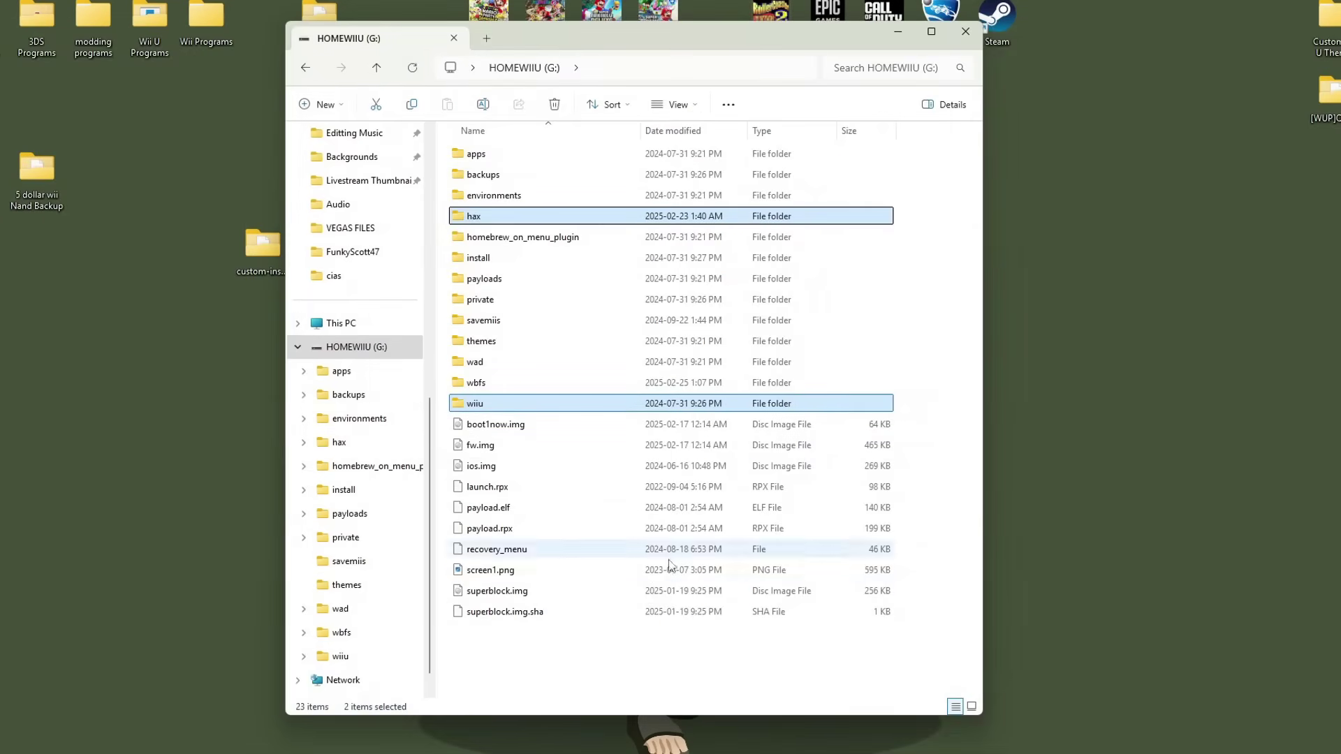
Check the guide's SD structure listing, noting boot1now.img is marked UDPIH Only
{"action": "left_click", "coordinate": [564, 671]}
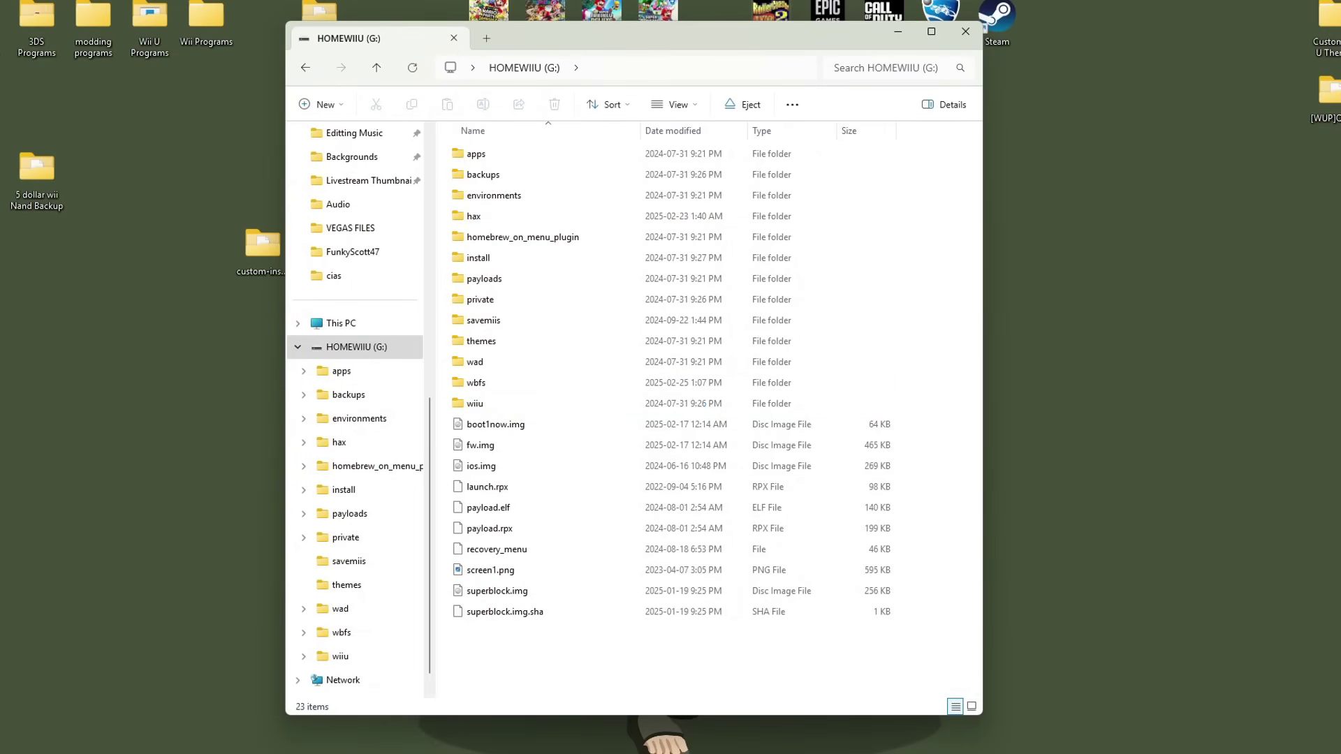
{"action": "key", "text": "alt+Tab"}
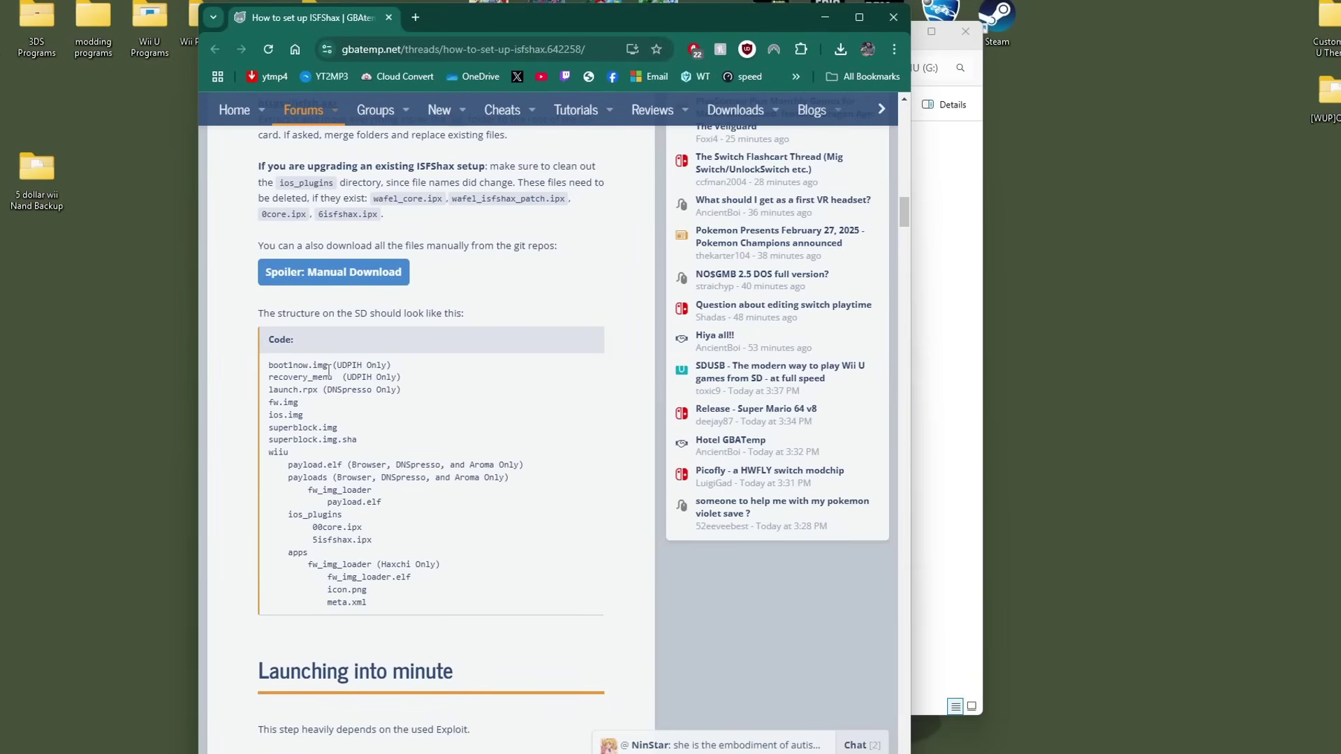
{"action": "left_click_drag", "start_coordinate": [328, 365], "coordinate": [392, 366]}
{"action": "left_click", "coordinate": [429, 400]}
{"action": "left_click_drag", "start_coordinate": [269, 367], "coordinate": [300, 404]}
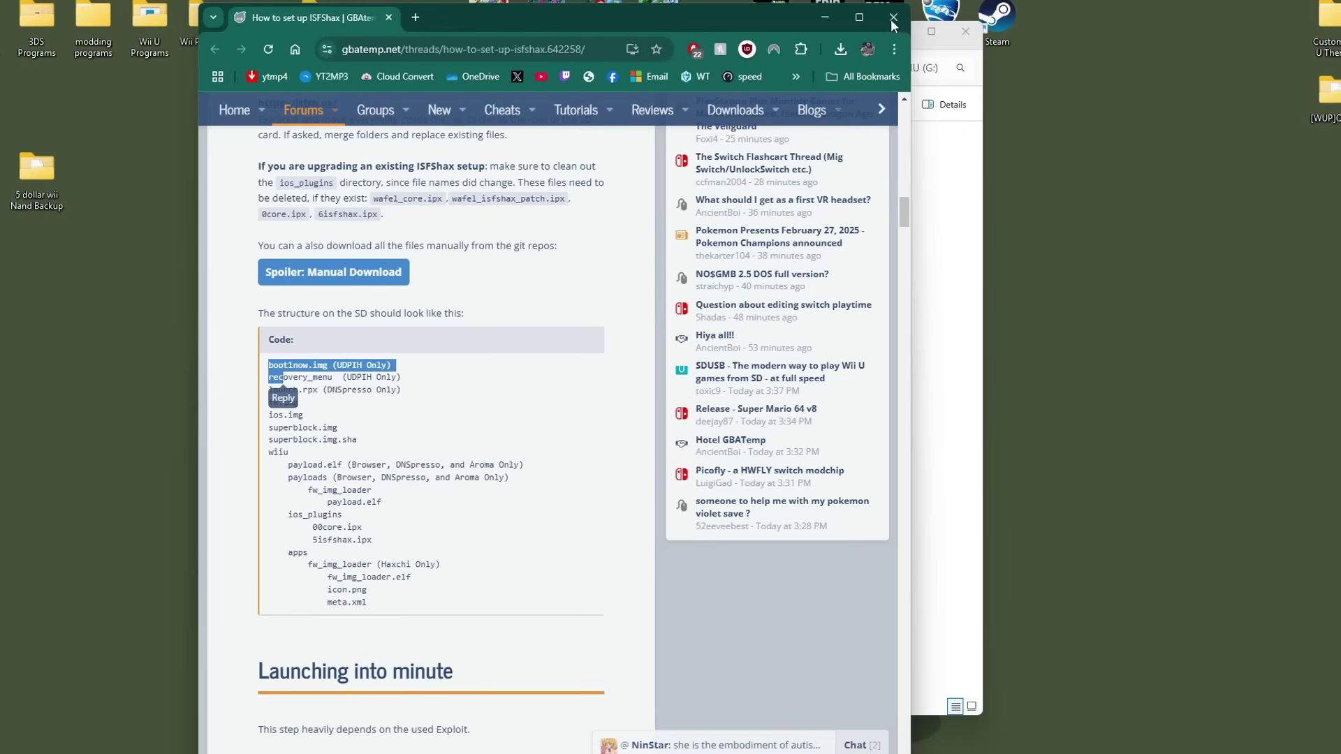
{"action": "left_click", "coordinate": [824, 17]}
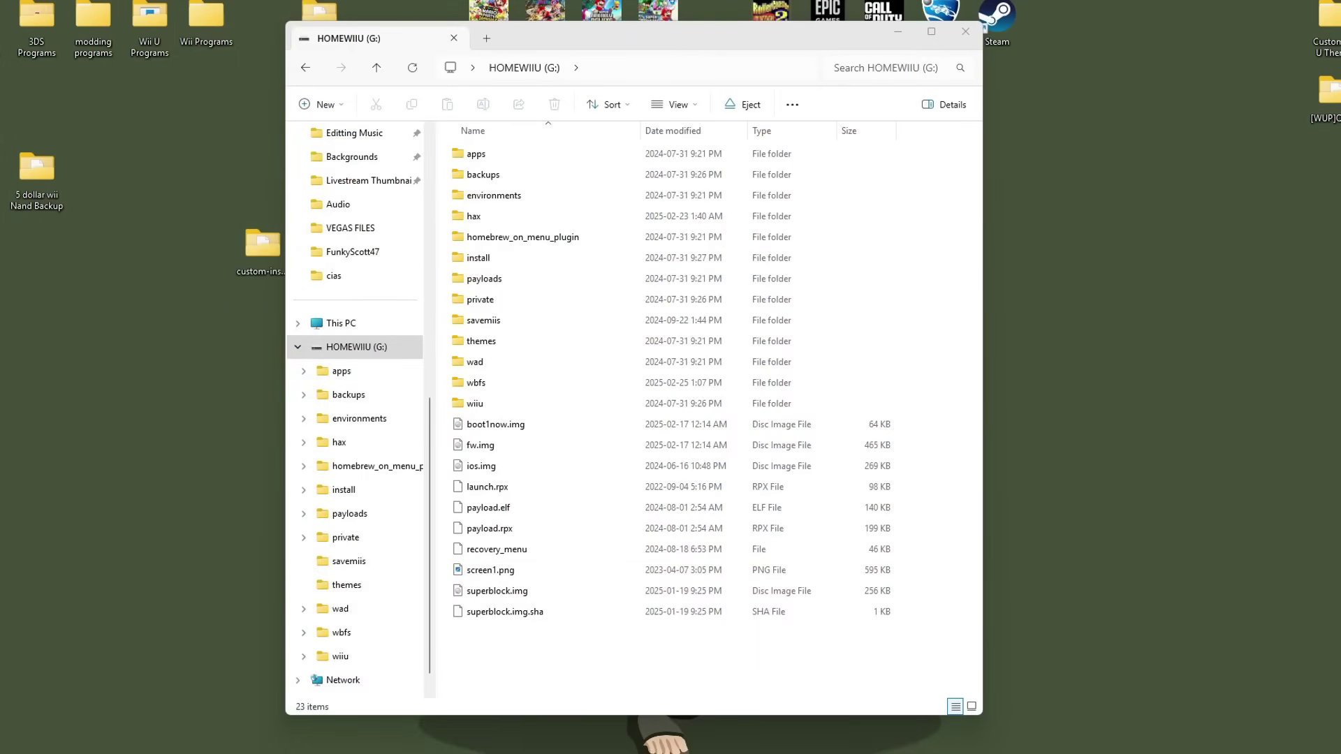
Permanently delete boot1now.img, launch.rpx and recovery_menu from the G: root
{"action": "left_click", "coordinate": [508, 427]}
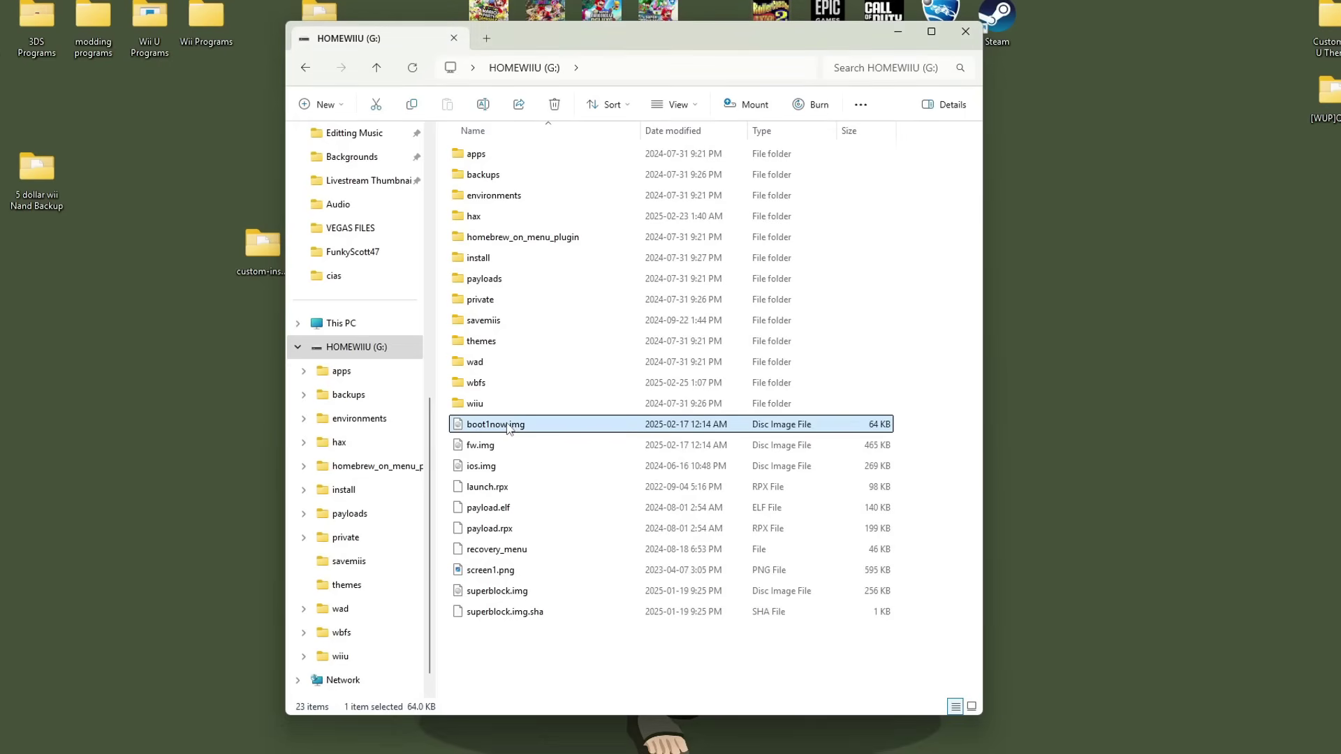
{"action": "key", "text": "Delete"}
{"action": "left_click", "coordinate": [716, 442]}
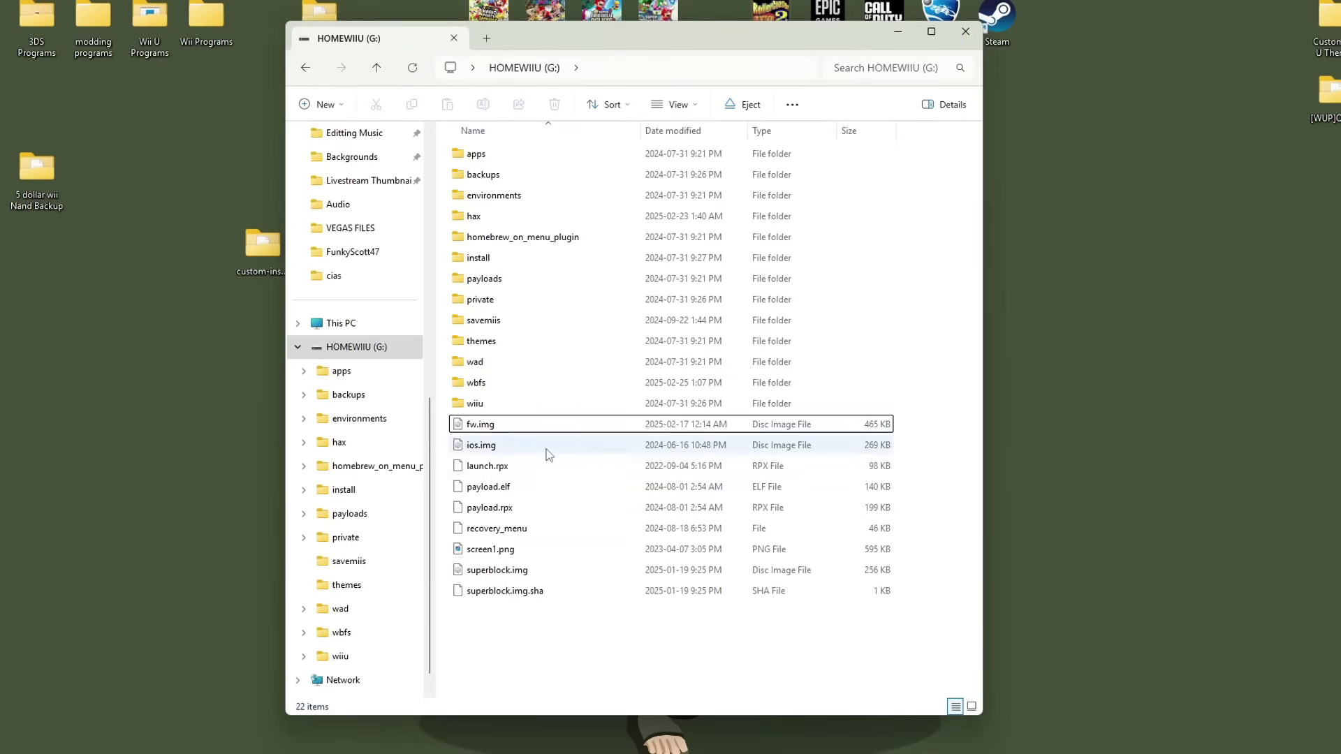
{"action": "left_click", "coordinate": [504, 470]}
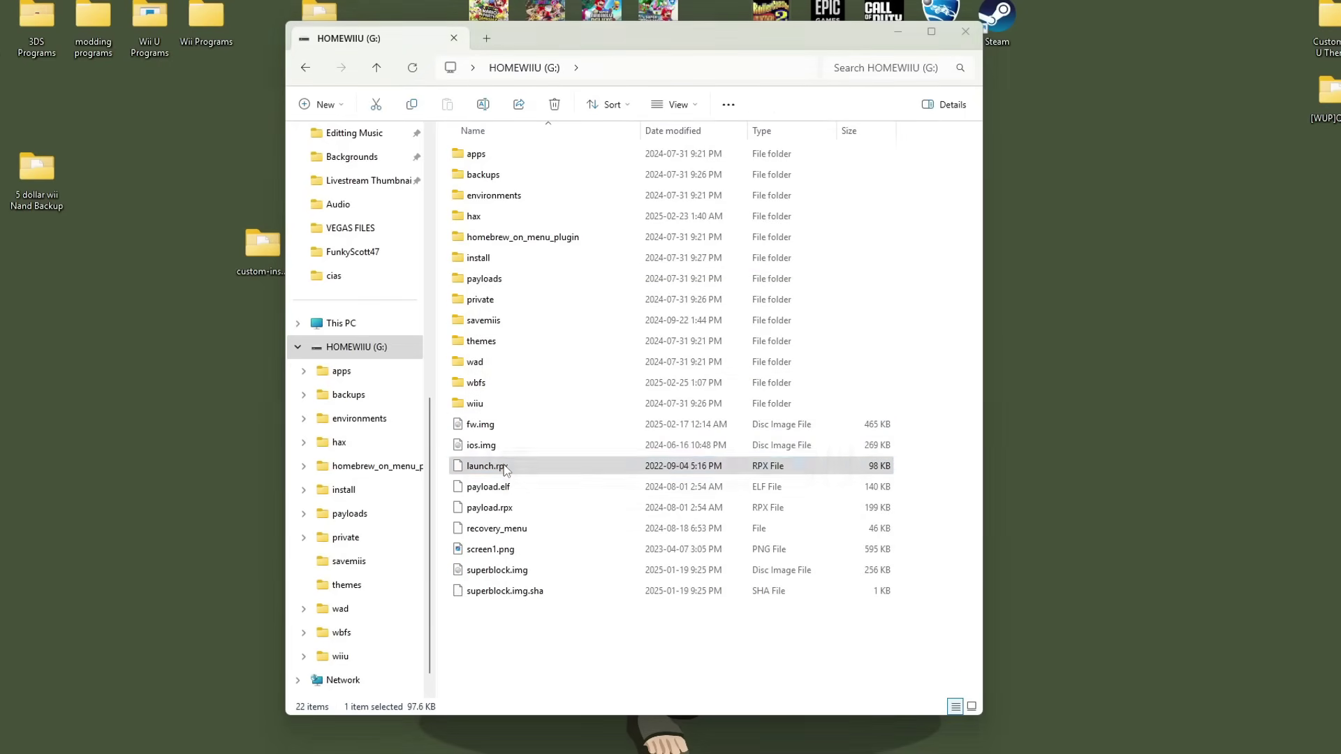
{"action": "key", "text": "Delete"}
{"action": "left_click", "coordinate": [709, 441]}
{"action": "left_click", "coordinate": [526, 510]}
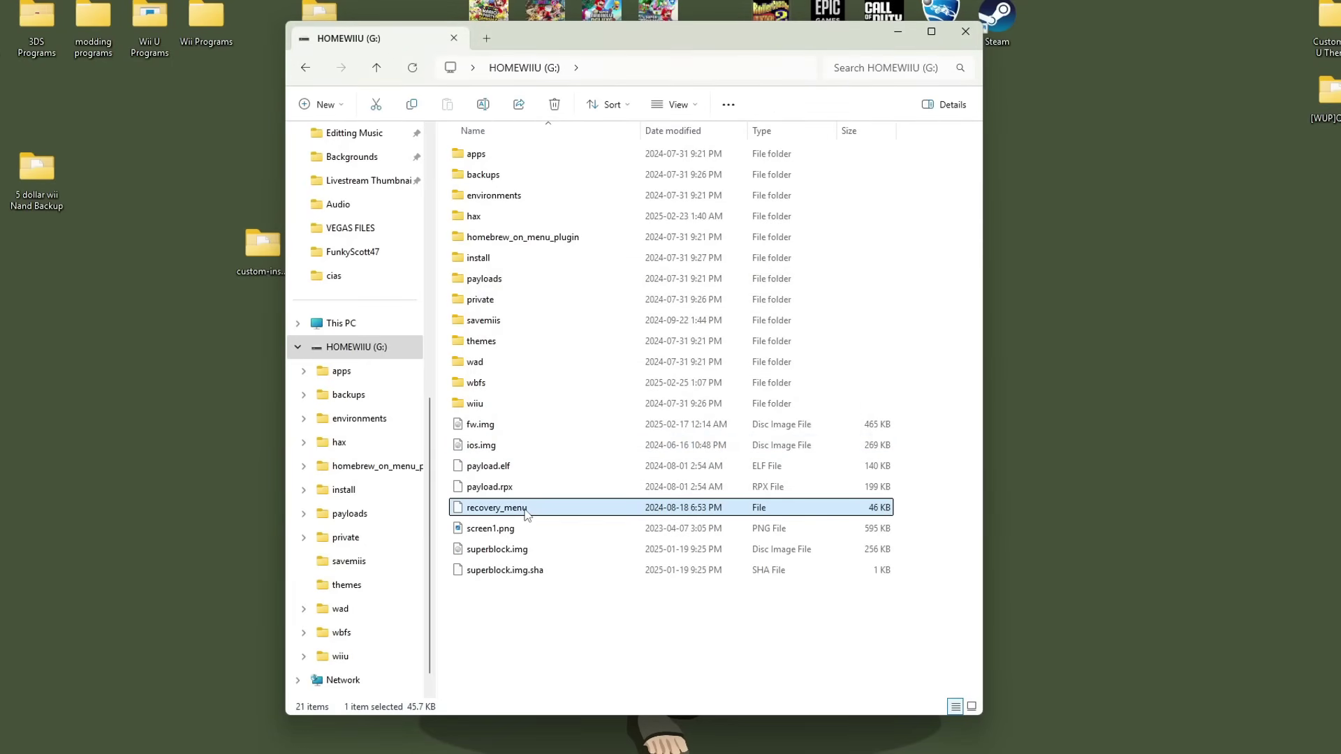
{"action": "key", "text": "Delete"}
{"action": "left_click", "coordinate": [709, 441]}
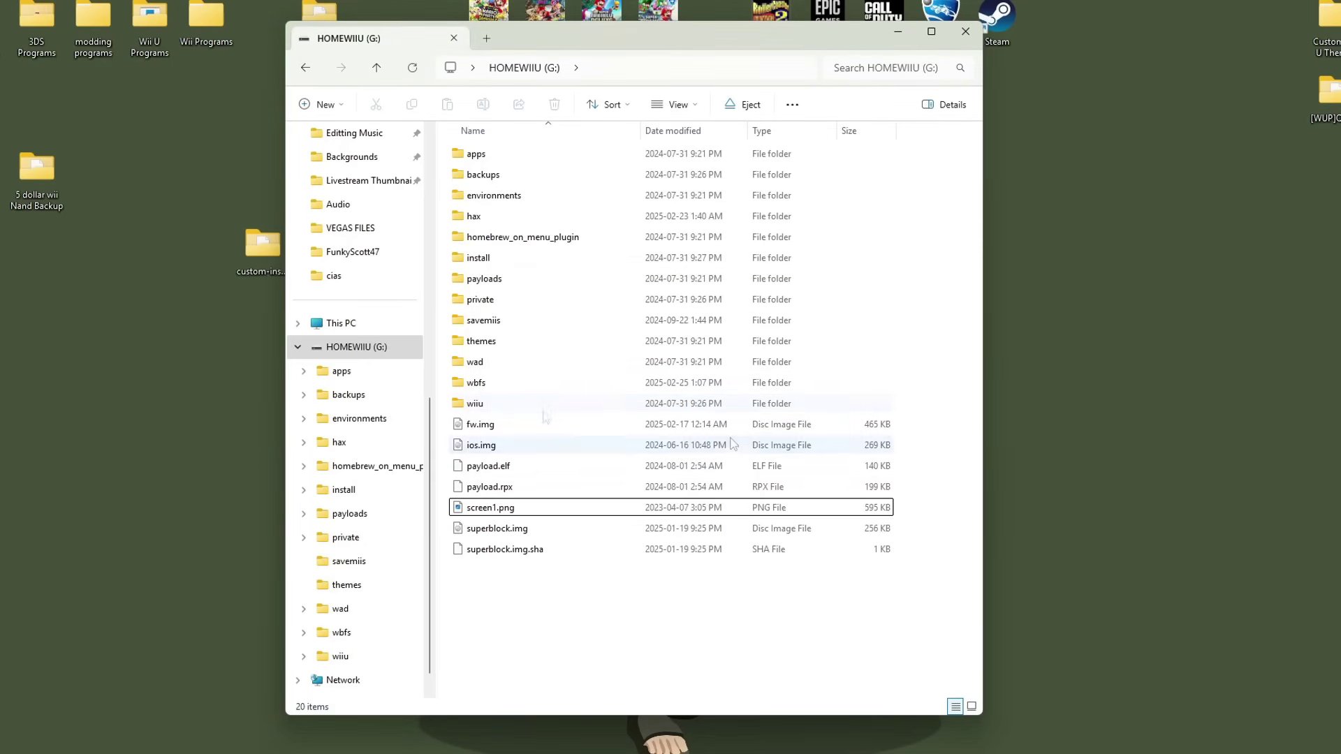
Permanently delete the fw_img_loader folder from wiiu\apps and return to the SD root
{"action": "double_click", "coordinate": [482, 404]}
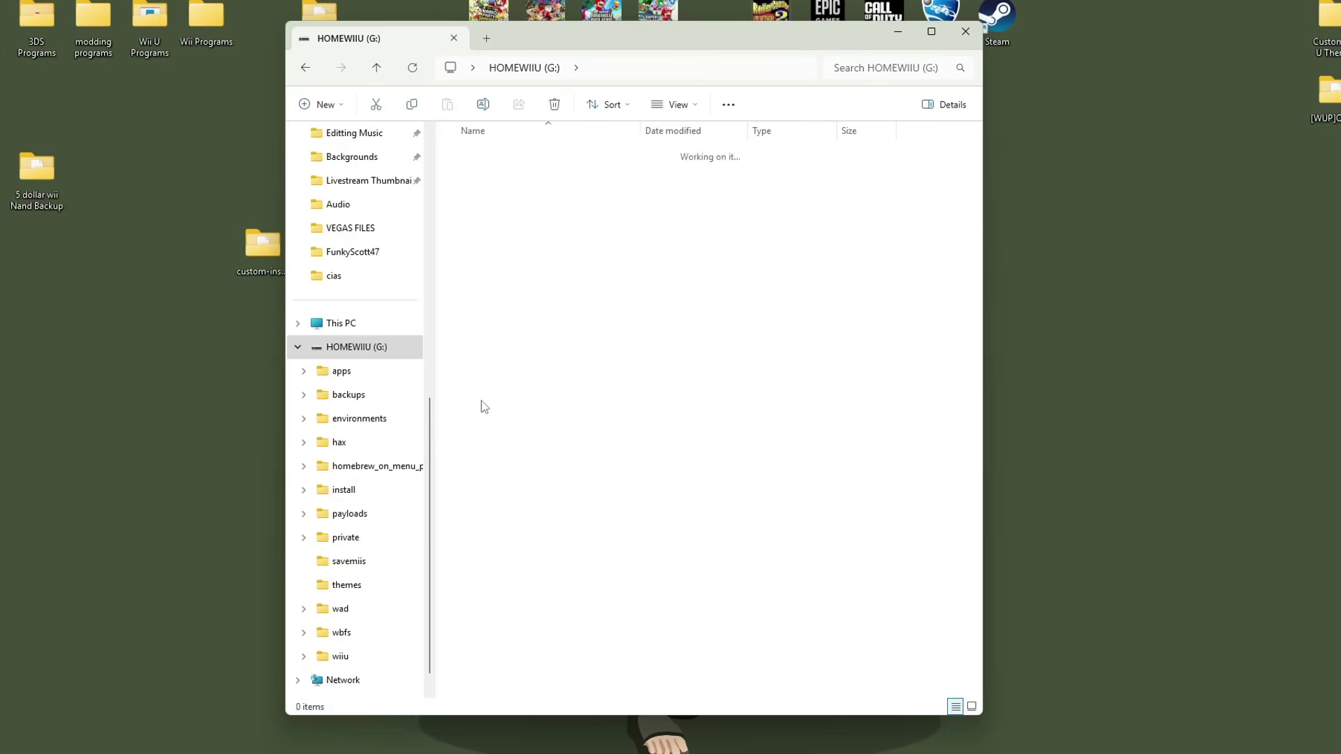
{"action": "double_click", "coordinate": [517, 155]}
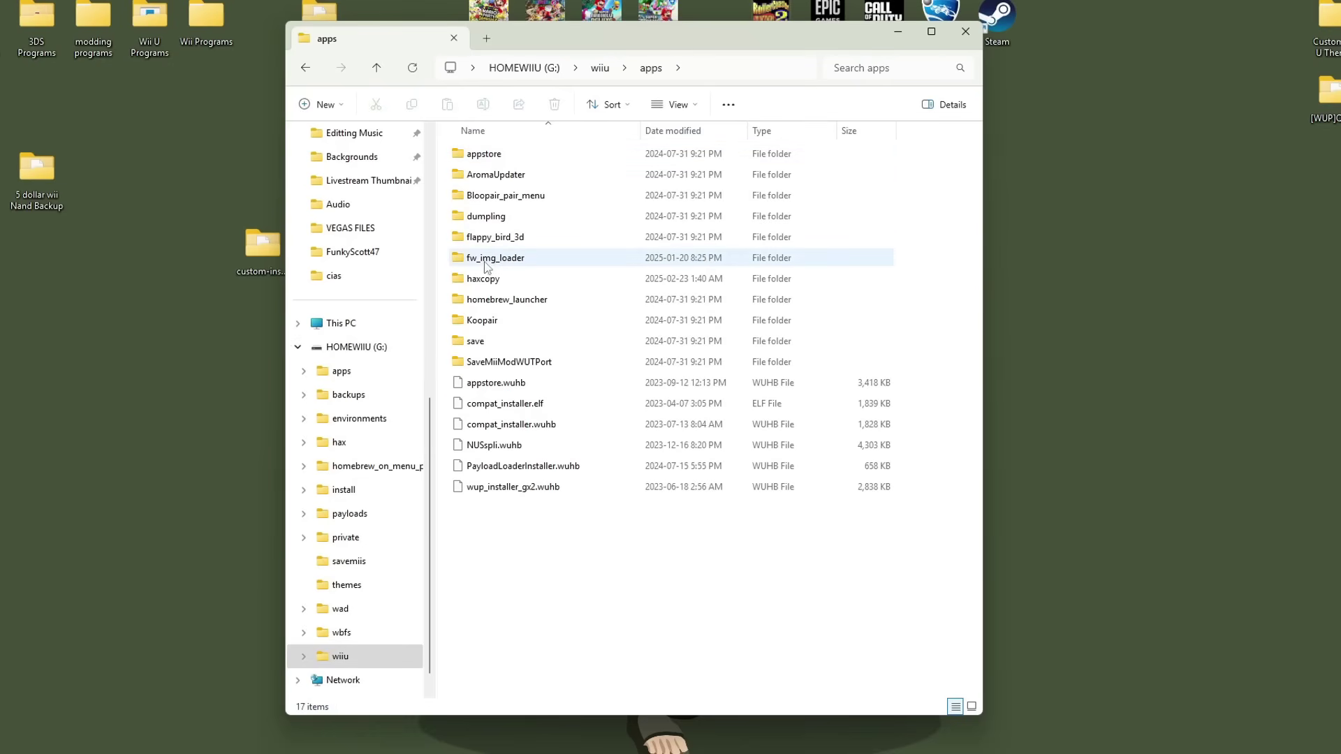
{"action": "left_click", "coordinate": [487, 262]}
{"action": "key", "text": "shift+Delete"}
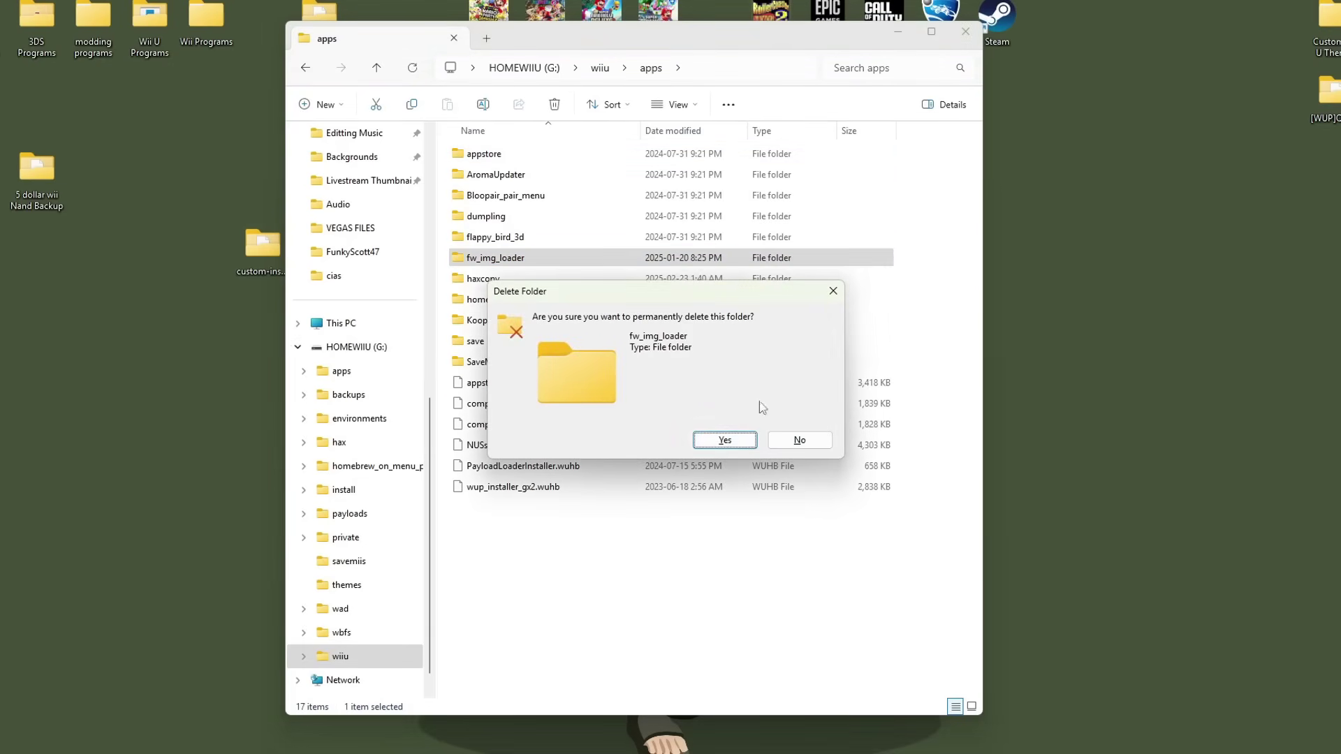
{"action": "left_click", "coordinate": [736, 440]}
{"action": "left_click", "coordinate": [306, 69]}
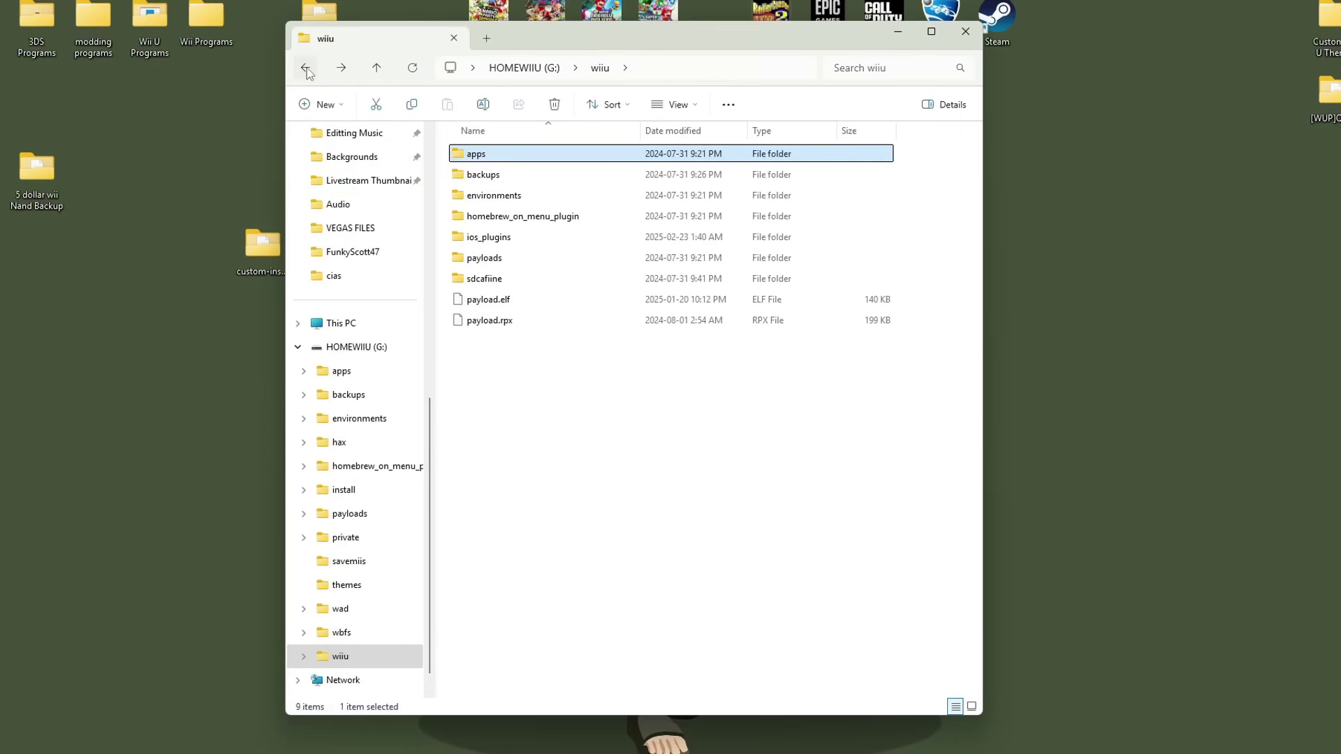
{"action": "left_click", "coordinate": [306, 69]}
{"action": "left_click", "coordinate": [583, 595]}
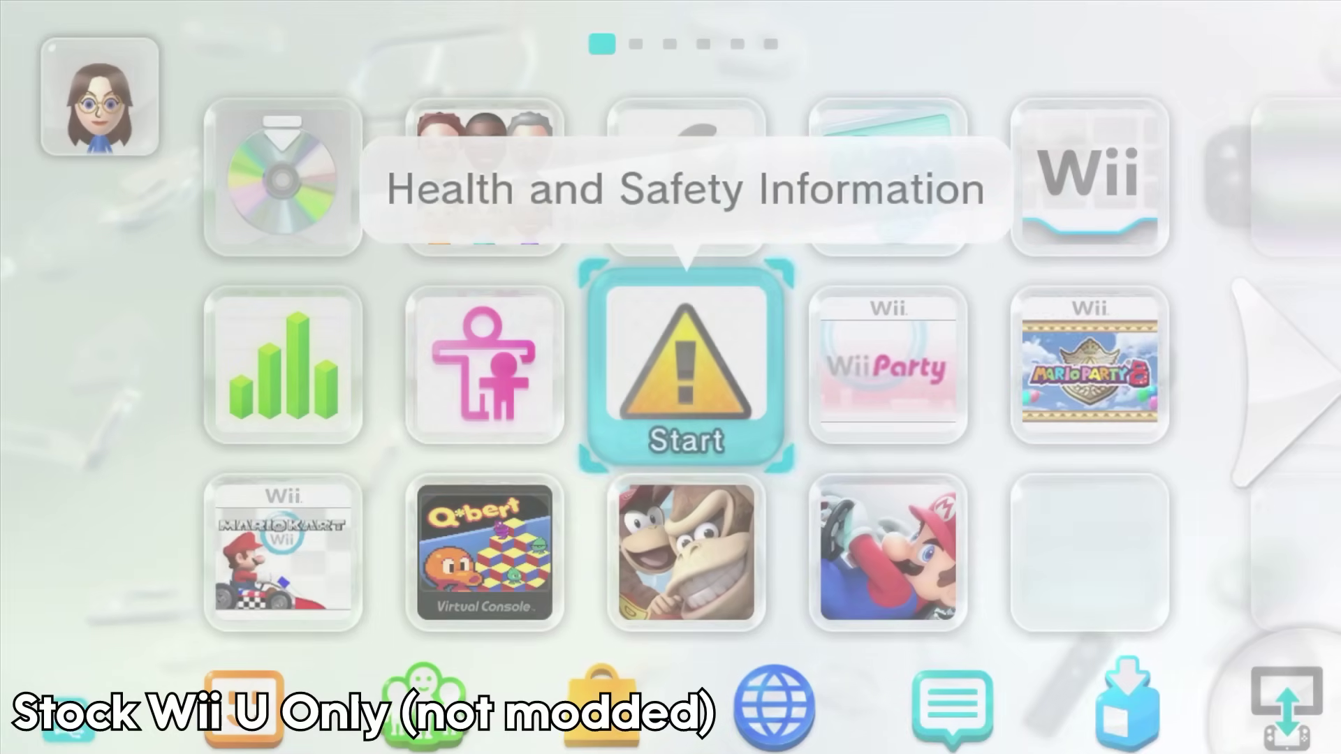
Enter u.wiidb.de in the Internet Browser's address bar and launch the HAXX exploit
{"action": "key", "text": "Up"}
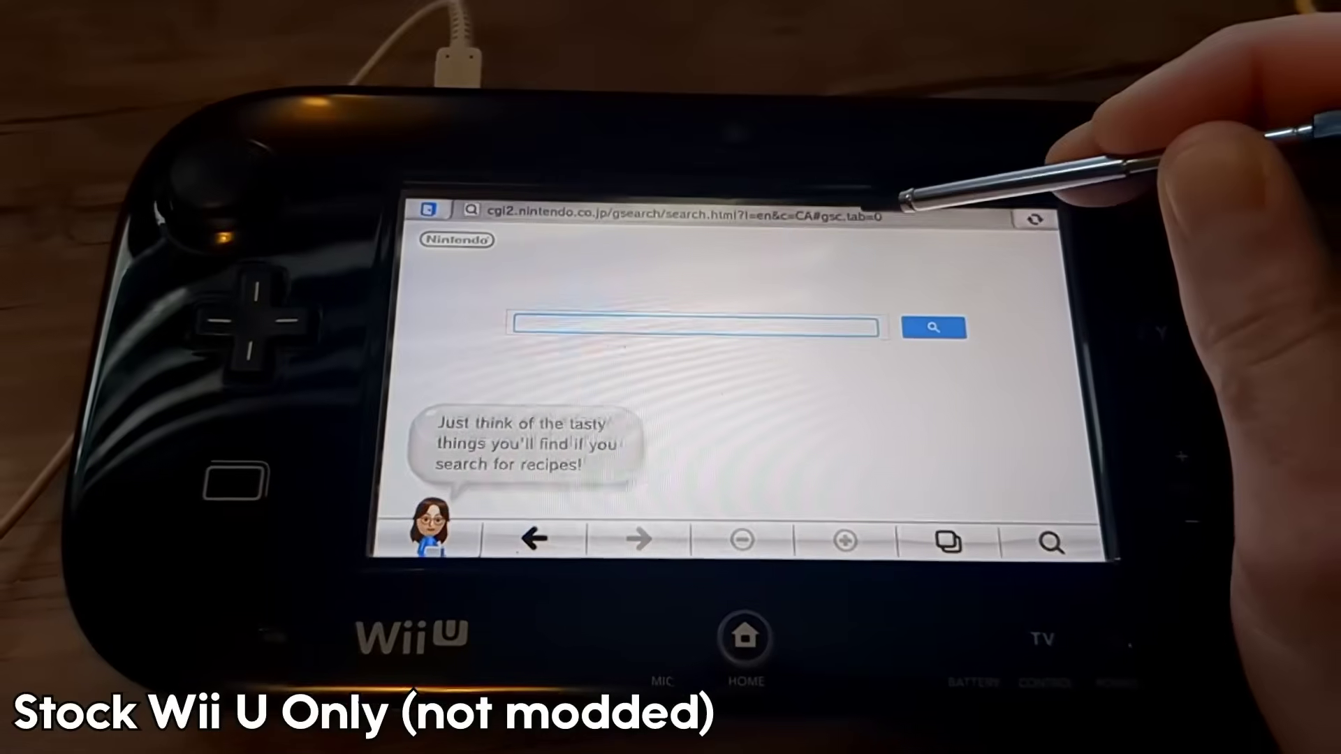
{"action": "left_click", "coordinate": [880, 204]}
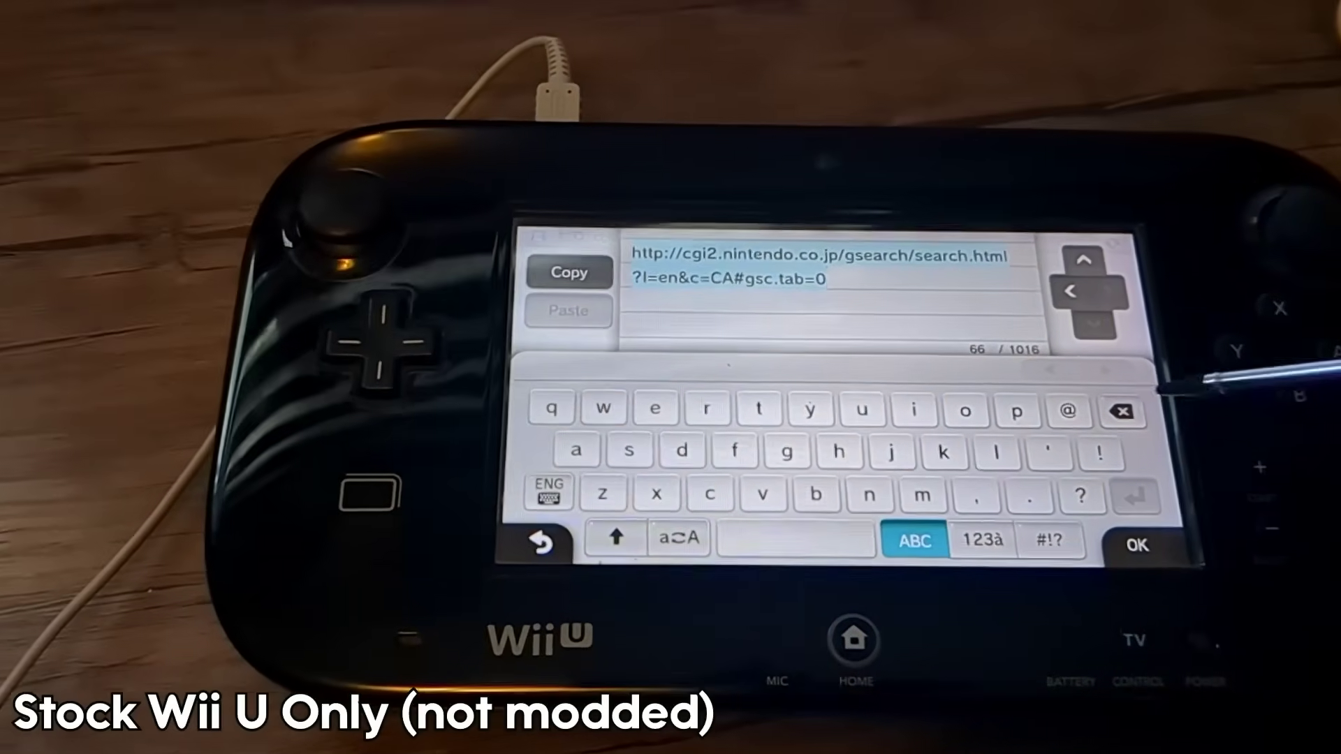
{"action": "left_click", "coordinate": [1020, 377]}
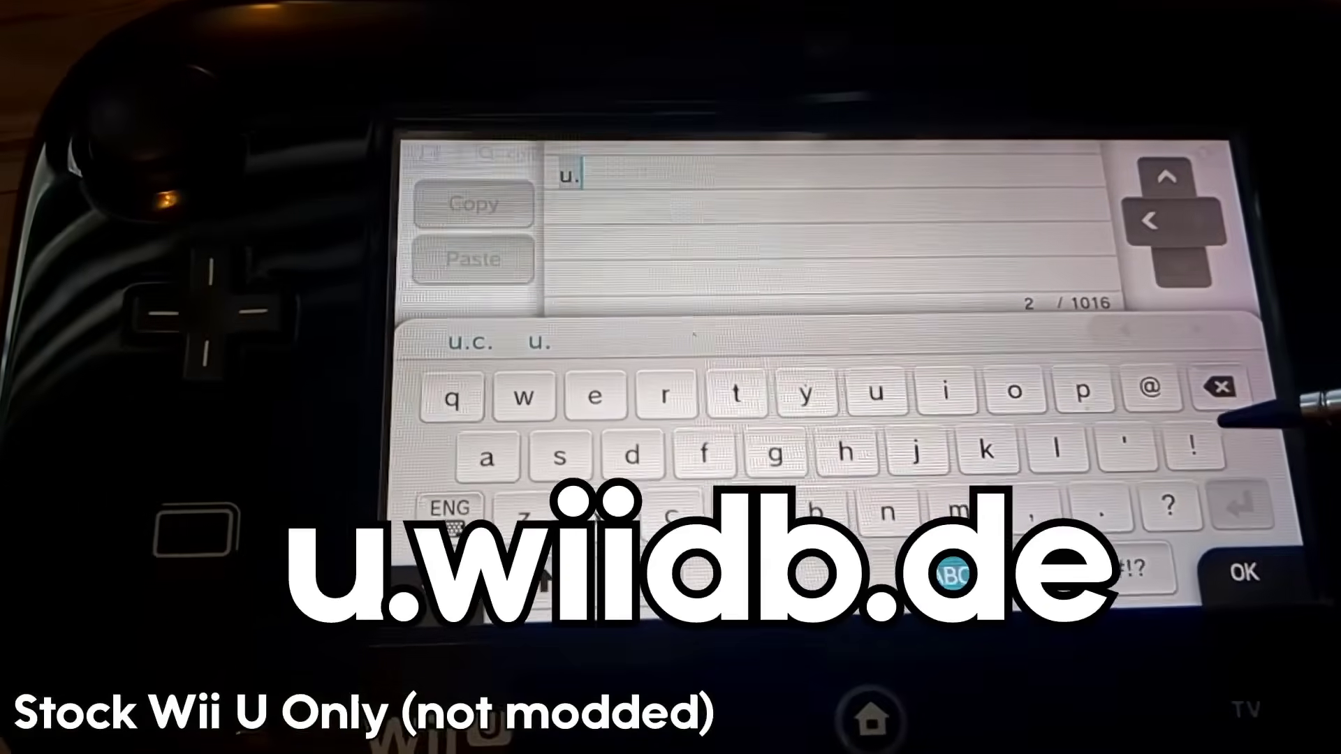
{"action": "type", "text": ".wiidb."}
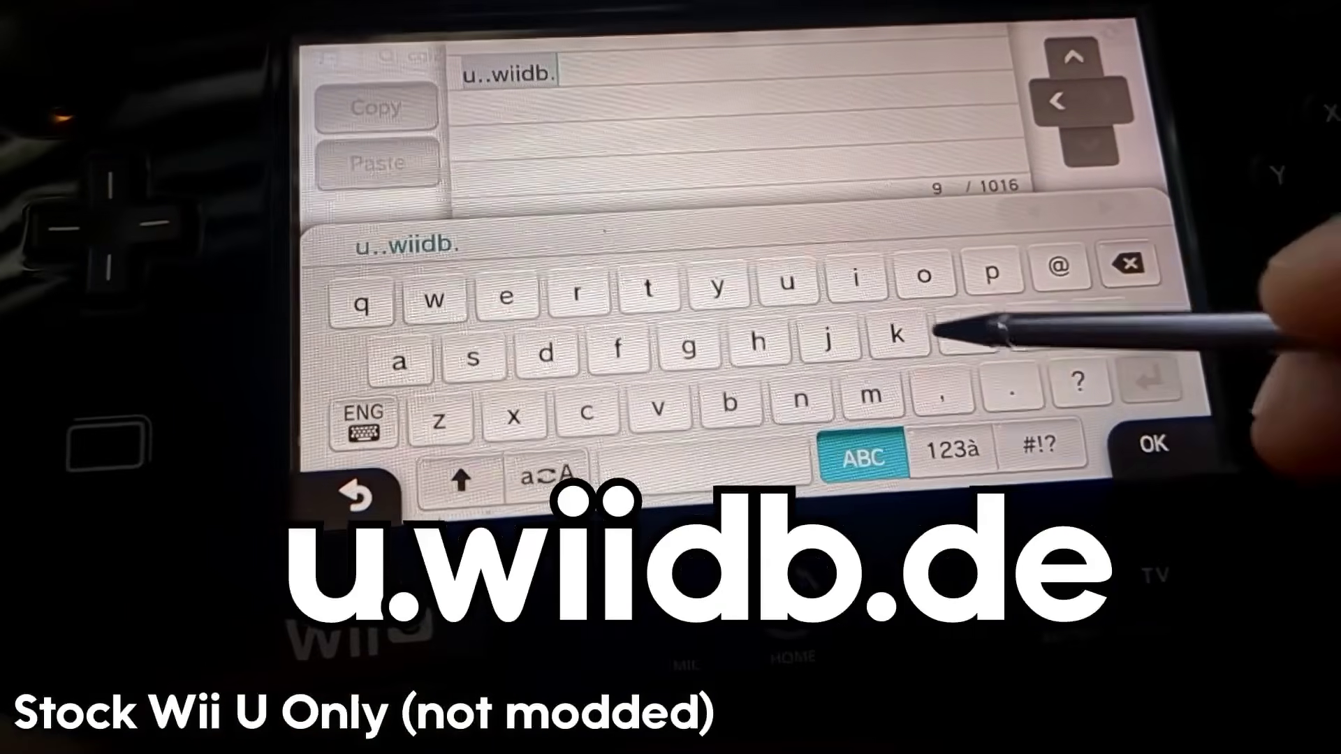
{"action": "type", "text": "de"}
{"action": "left_click", "coordinate": [472, 75]}
{"action": "key", "text": "BackSpace"}
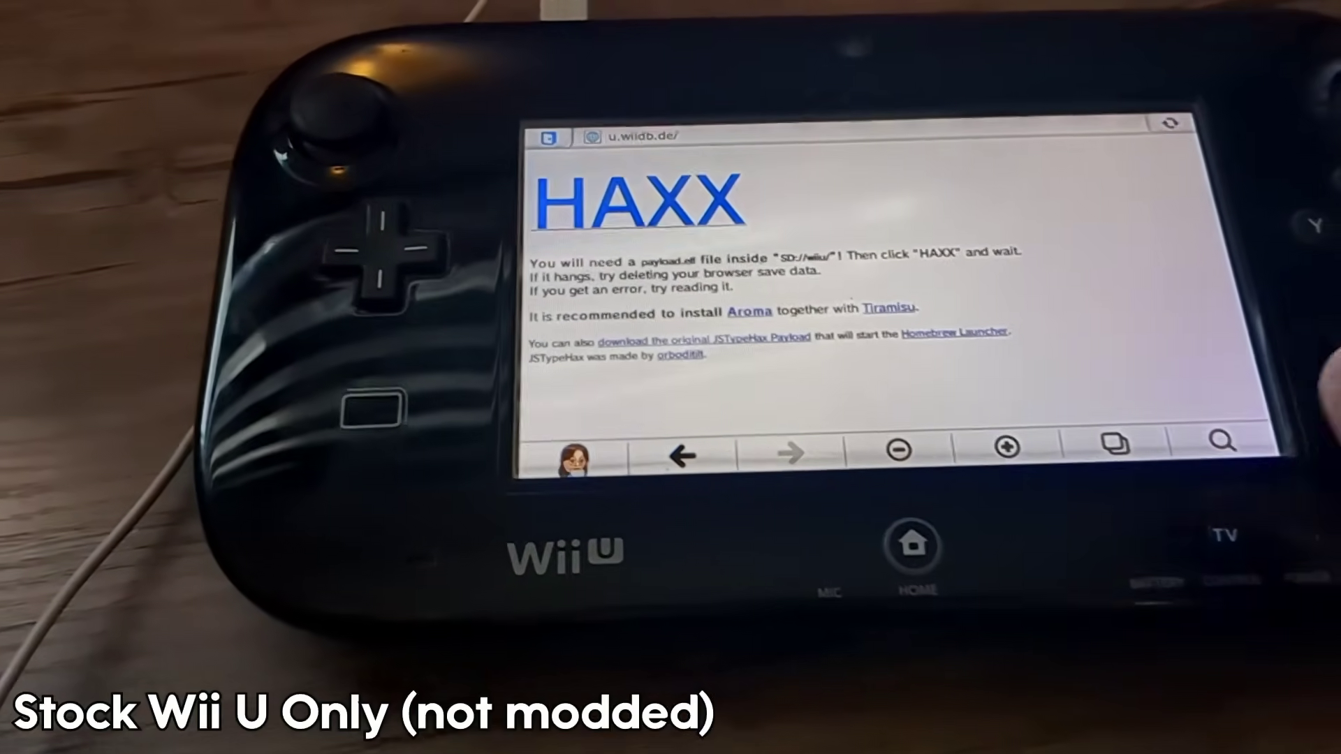
{"action": "key", "text": "Return"}
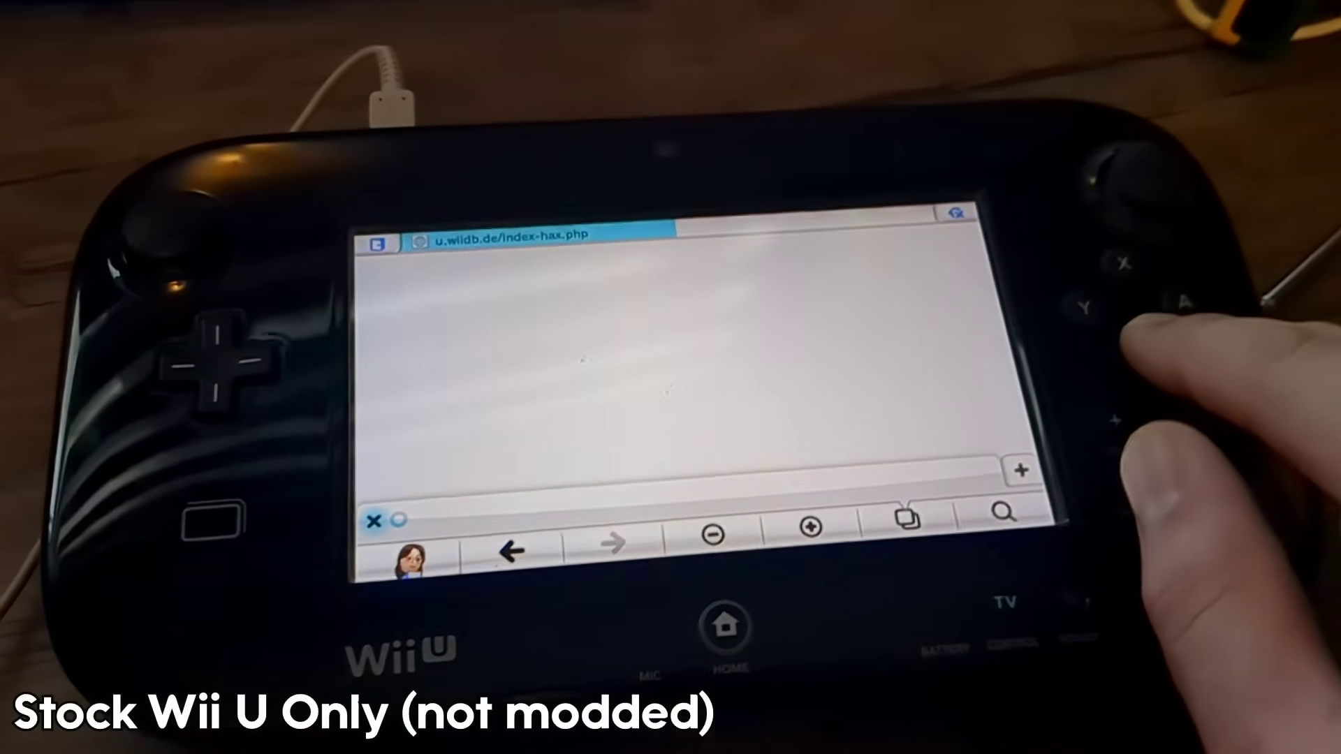
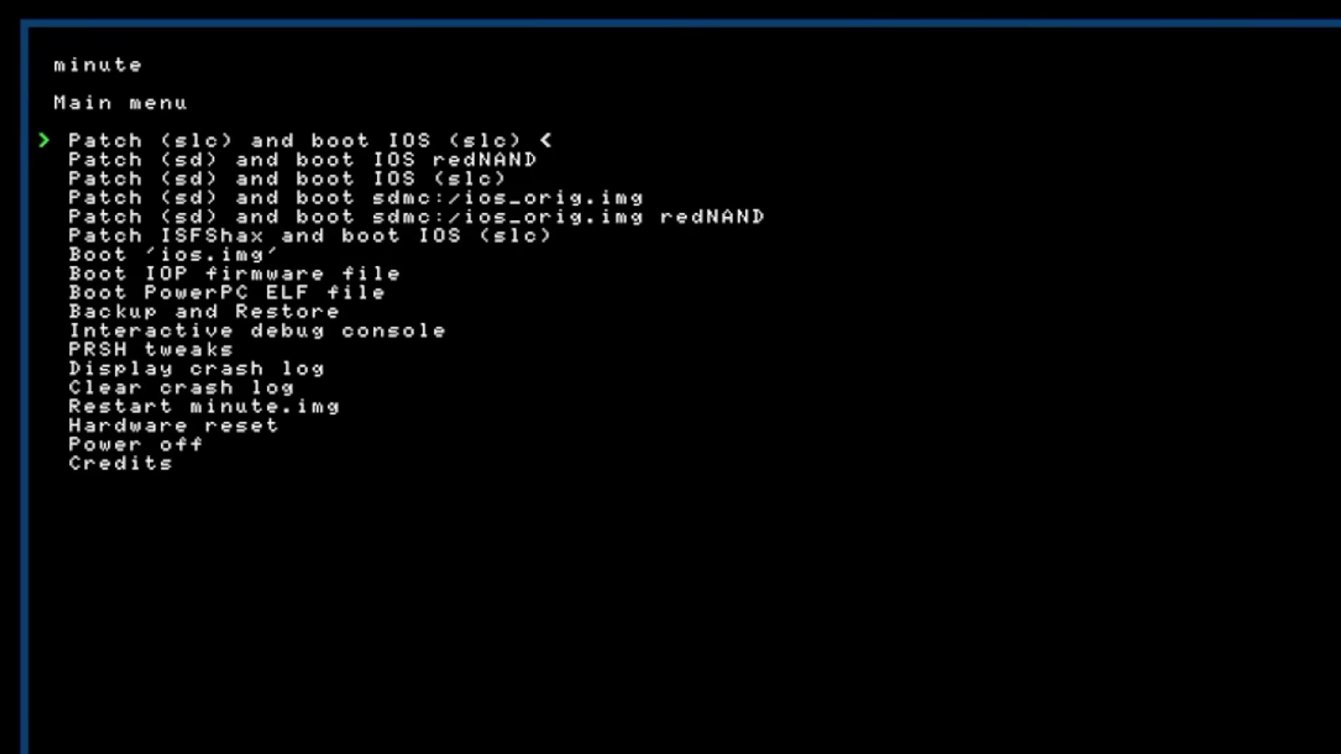
Dump the SEEPROM and OTP to the SD card from Backup and Restore
{"action": "key", "text": "Down"}
{"action": "key", "text": "Down"}
{"action": "key", "text": "Down"}
{"action": "key", "text": "Down"}
{"action": "key", "text": "Down"}
{"action": "key", "text": "Down"}
{"action": "key", "text": "Down"}
{"action": "key", "text": "Down"}
{"action": "key", "text": "Down"}
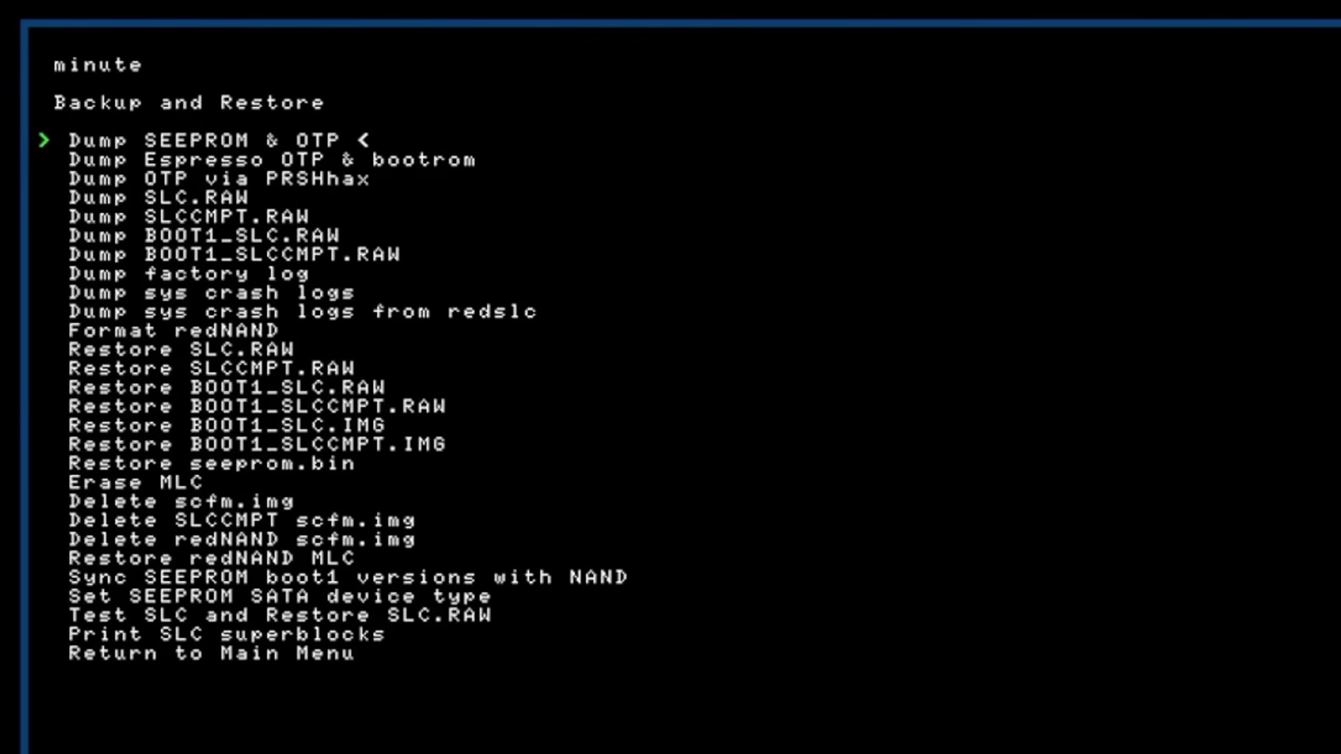
{"action": "key", "text": "Return"}
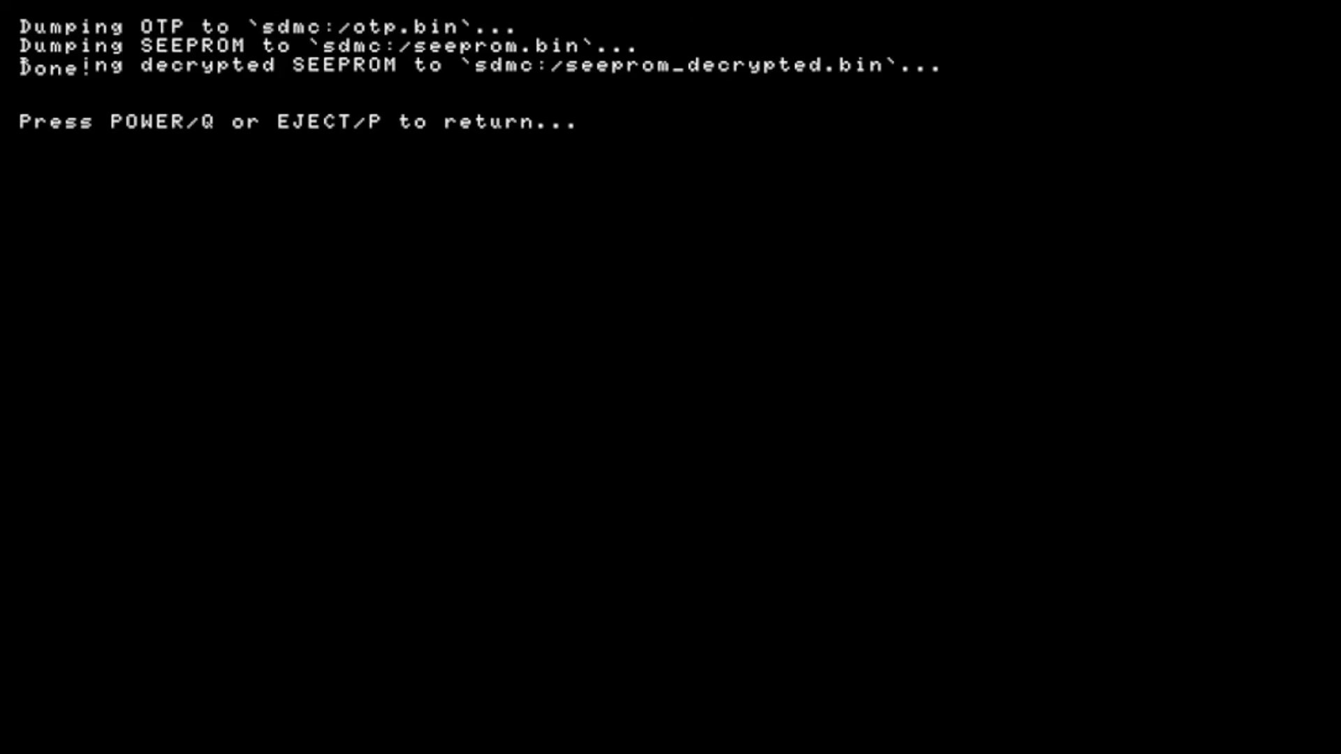
{"action": "key", "text": "q"}
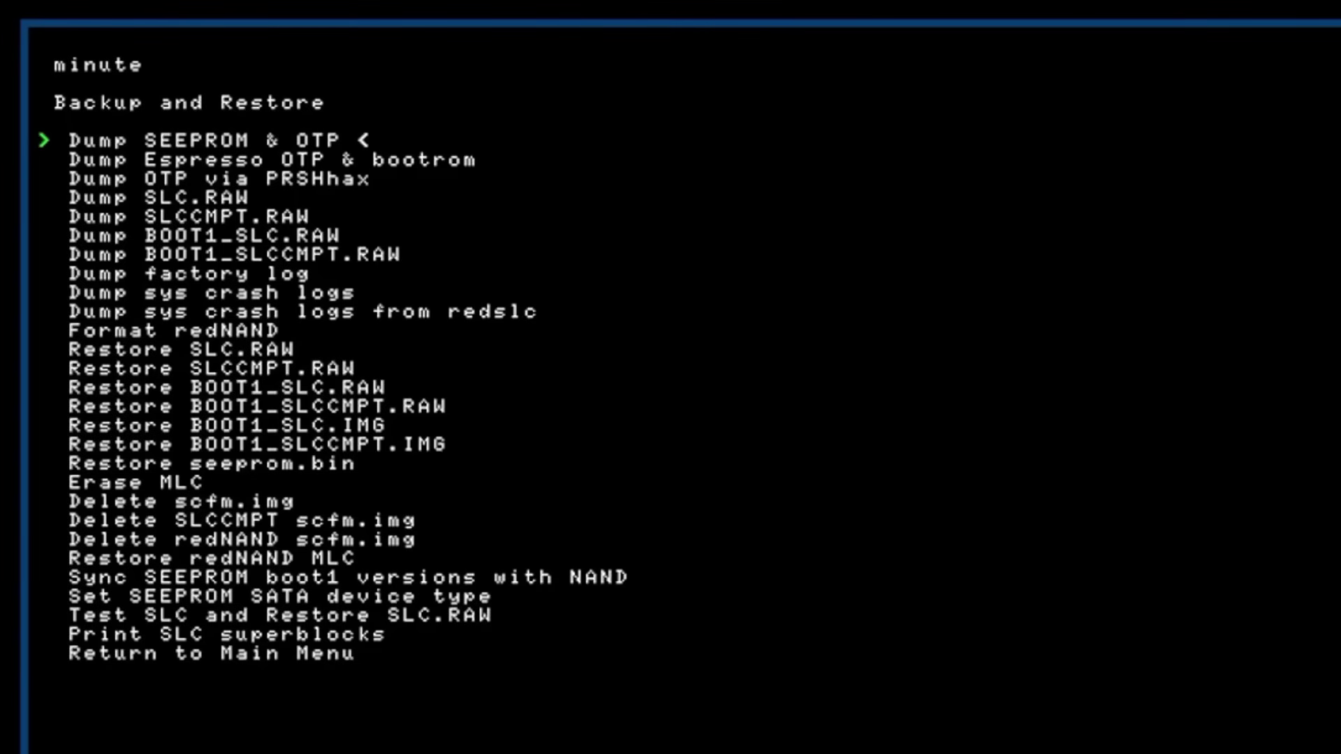
Dump SLC.RAW to the SD card and go back to minute's main menu
{"action": "key", "text": "q"}
{"action": "key", "text": "q"}
{"action": "key", "text": "q"}
{"action": "key", "text": "p"}
{"action": "key", "text": "Down"}
{"action": "key", "text": "Down"}
{"action": "key", "text": "Down"}
{"action": "key", "text": "Down"}
{"action": "key", "text": "Down"}
{"action": "key", "text": "Down"}
{"action": "key", "text": "Down"}
{"action": "key", "text": "End"}
{"action": "key", "text": "Return"}
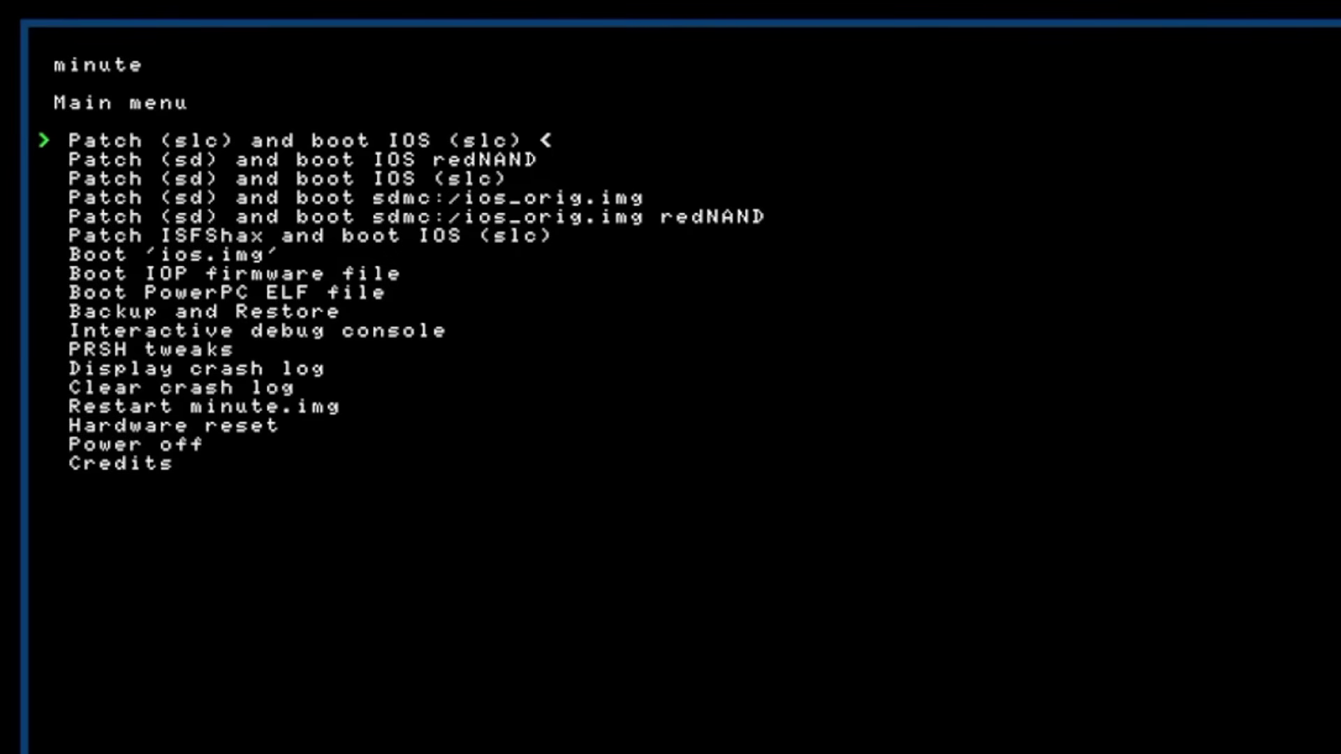
Boot the ios.img isfshax installer and install isfshax, continuing past SUCCESS to the installer menu
{"action": "key", "text": "Down"}
{"action": "key", "text": "Down"}
{"action": "key", "text": "Down"}
{"action": "key", "text": "Down"}
{"action": "key", "text": "Down"}
{"action": "key", "text": "Down"}
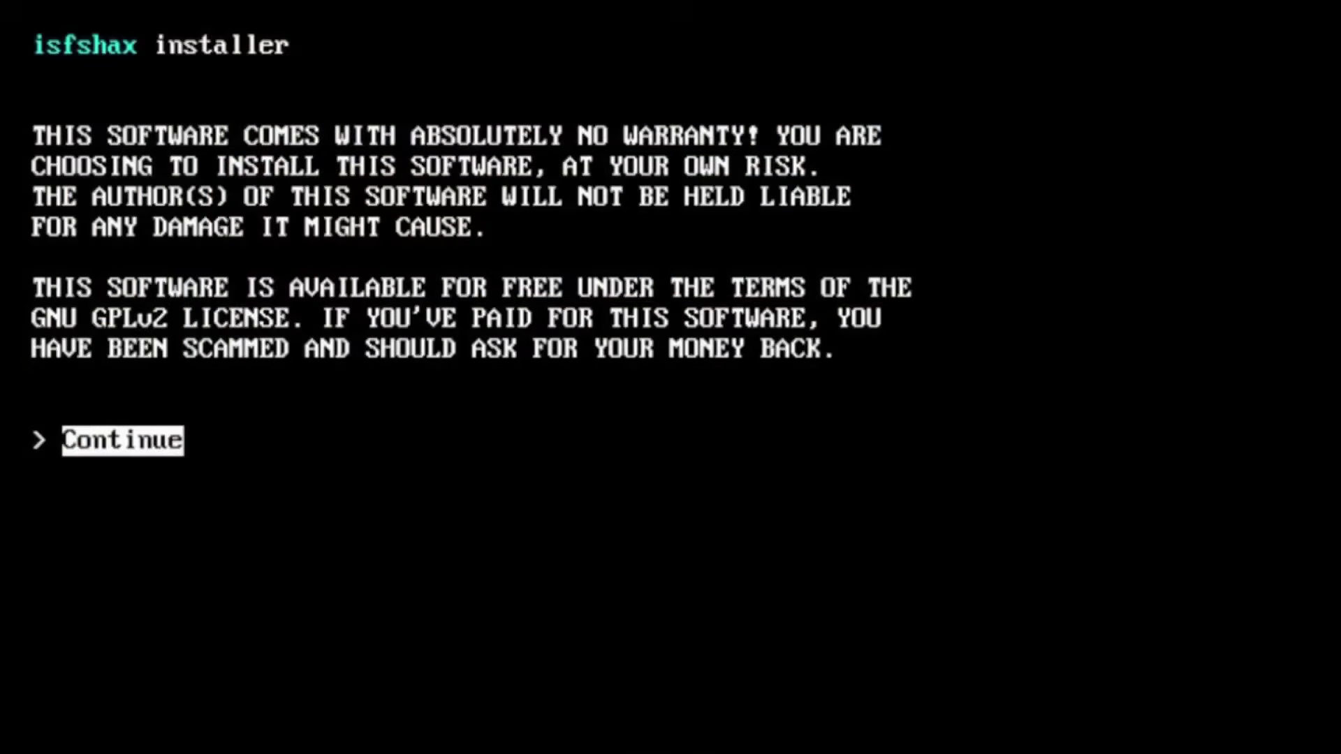
{"action": "key", "text": "Return"}
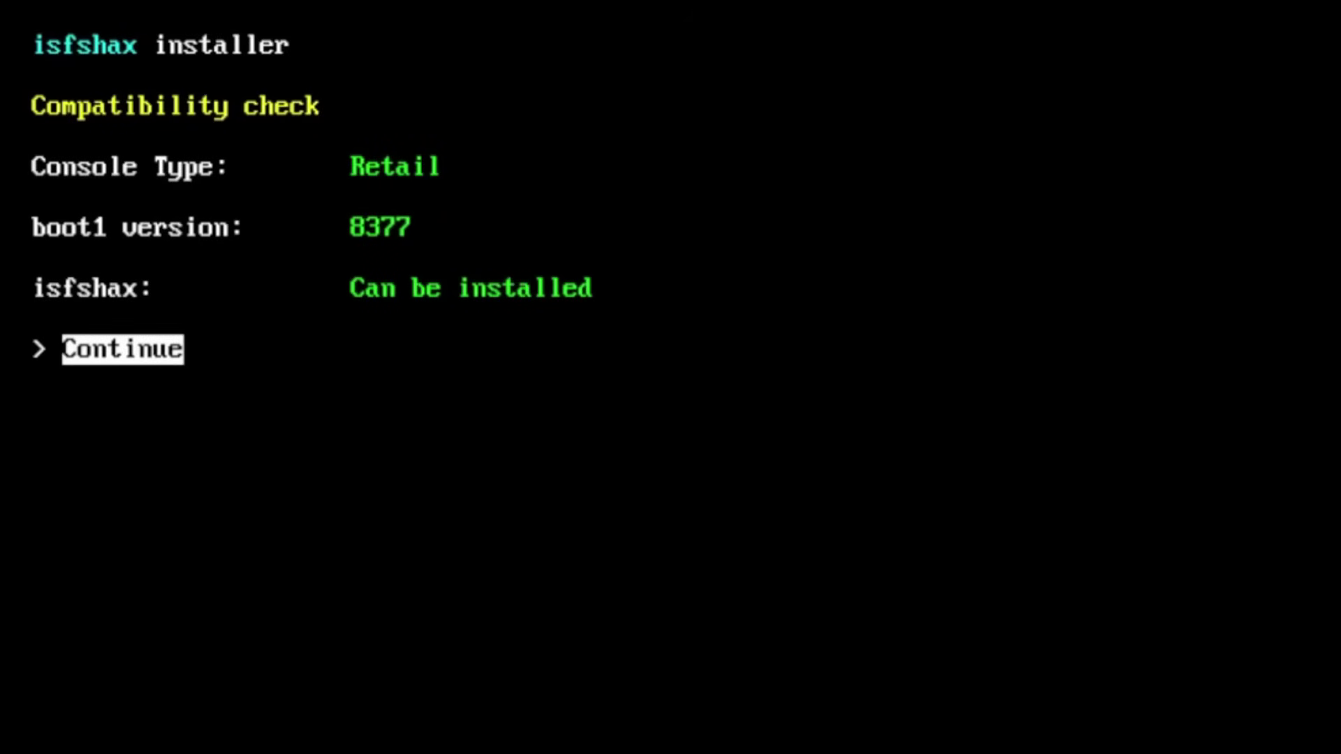
{"action": "key", "text": "Return"}
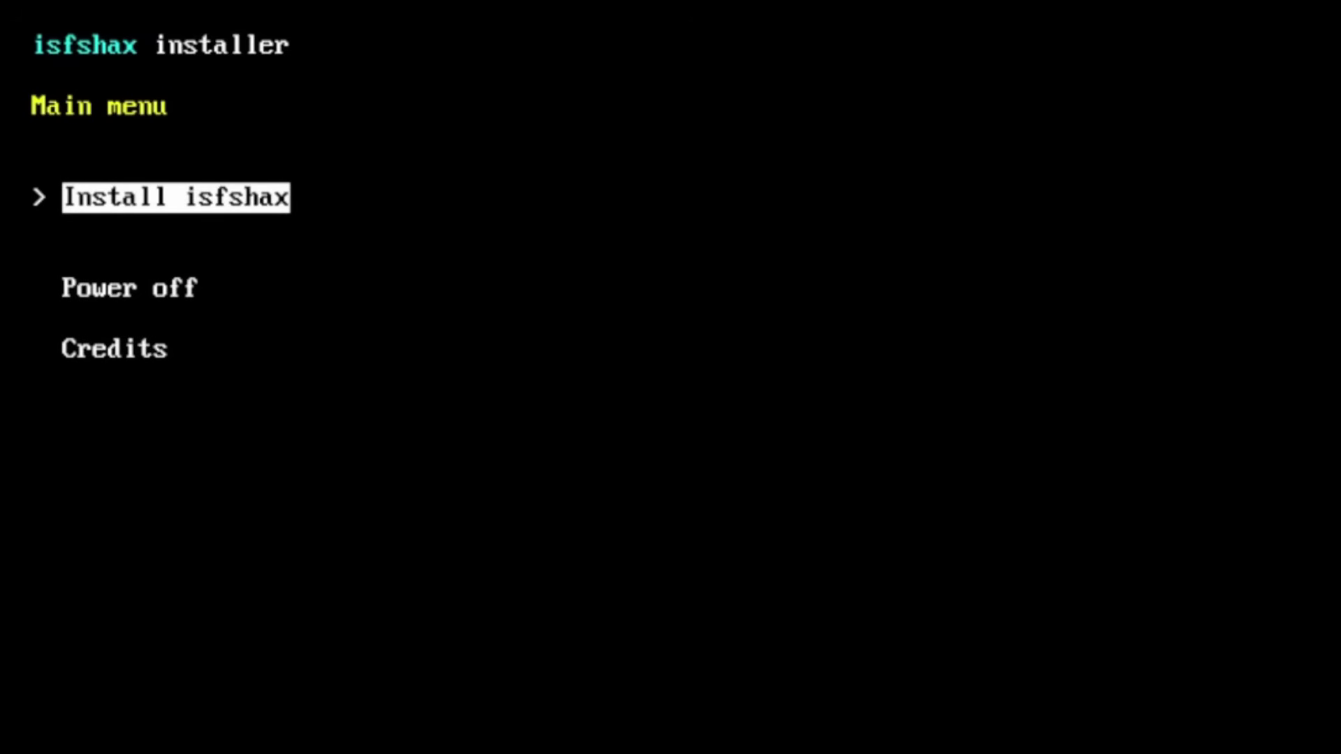
{"action": "key", "text": "Return"}
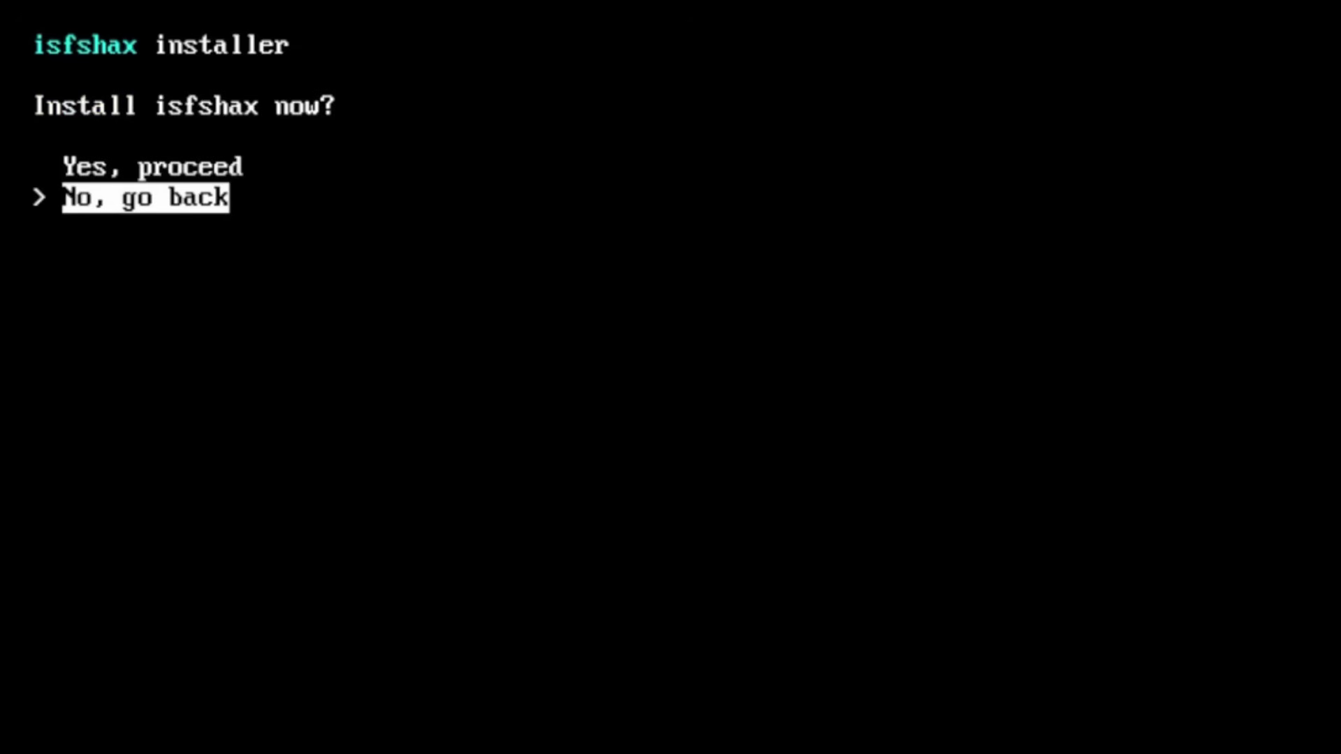
{"action": "key", "text": "Up"}
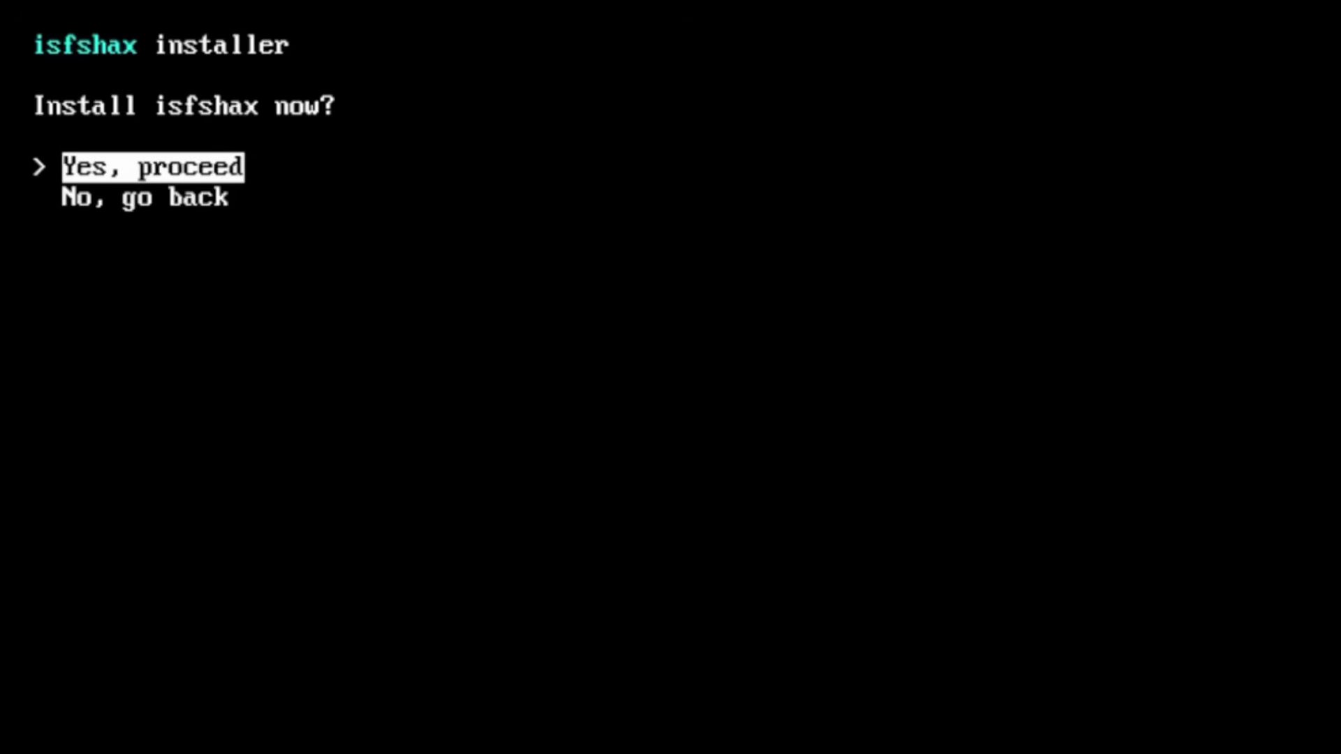
{"action": "key", "text": "Return"}
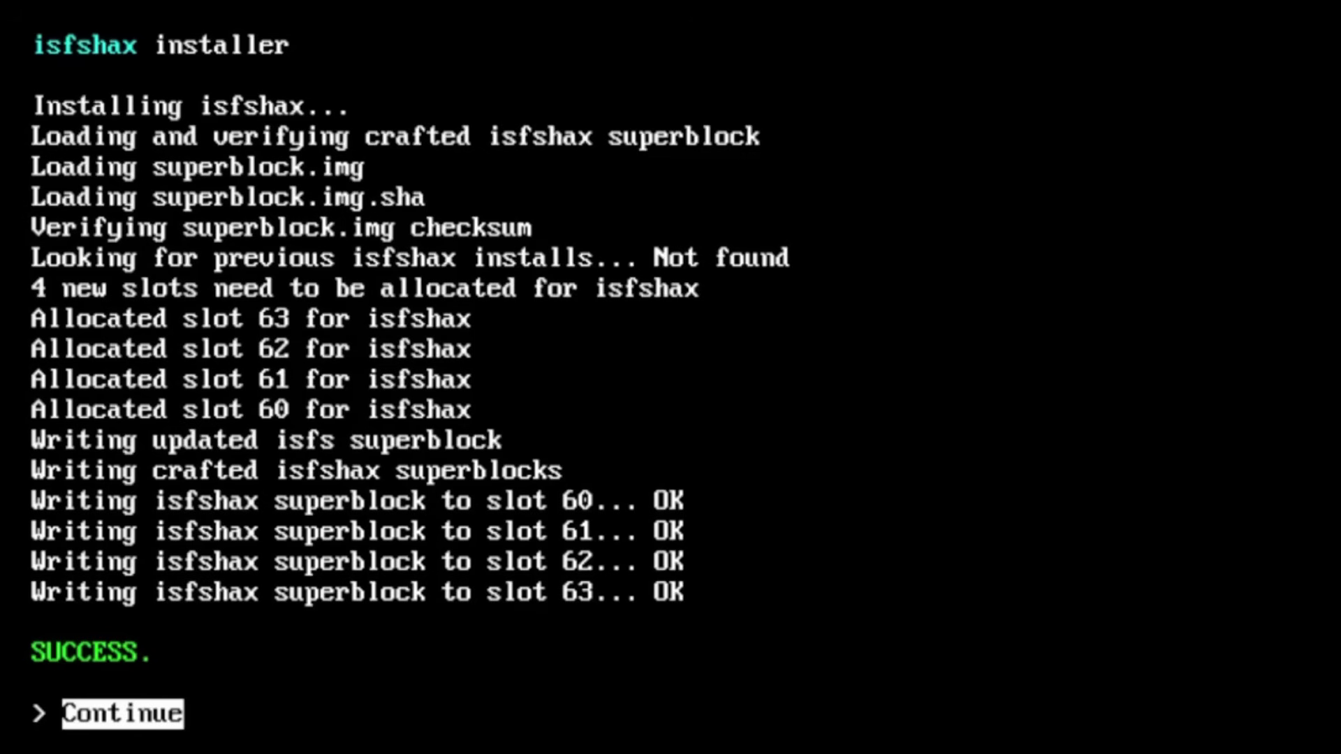
{"action": "key", "text": "Return"}
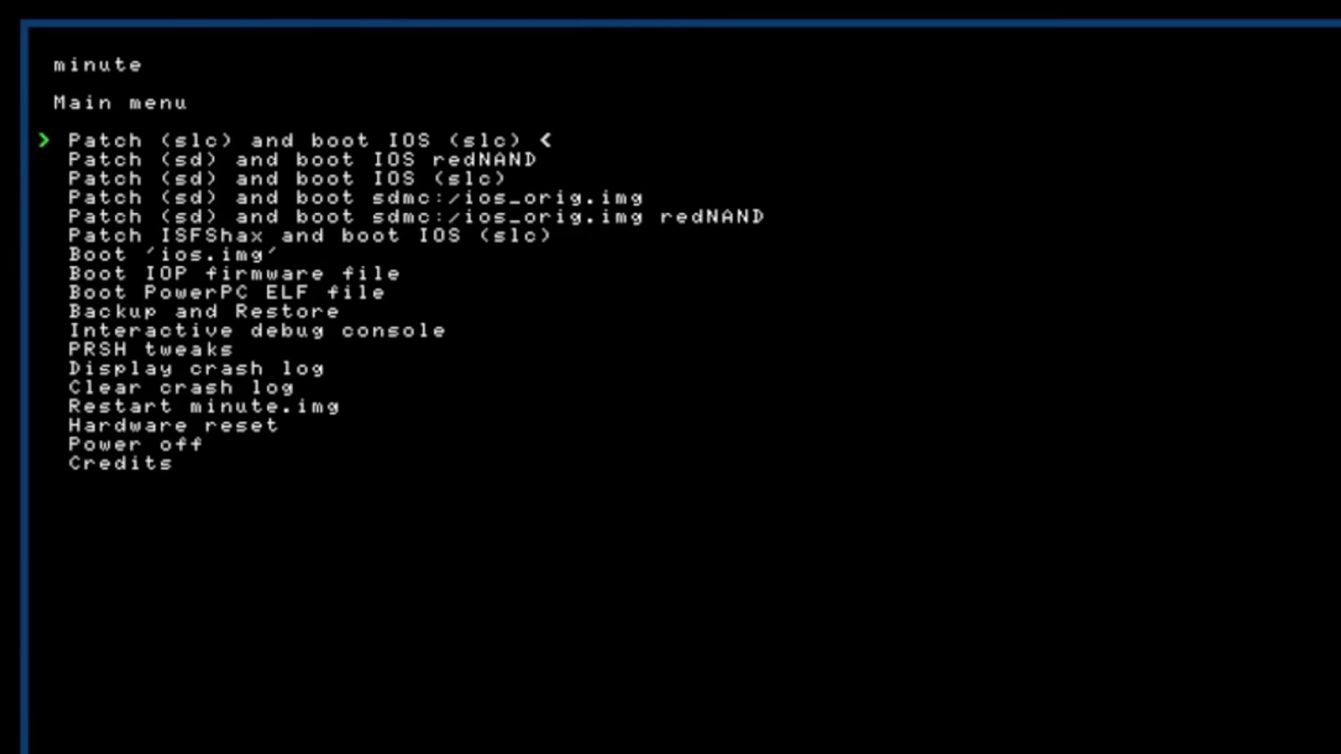
Dump a new SLC.RAW backup containing ISFShax via Backup and Restore
{"action": "key", "text": "Down"}
{"action": "key", "text": "Down"}
{"action": "key", "text": "Down"}
{"action": "key", "text": "Down"}
{"action": "key", "text": "Down"}
{"action": "key", "text": "Down"}
{"action": "key", "text": "Down"}
{"action": "key", "text": "Down"}
{"action": "key", "text": "Down"}
{"action": "key", "text": "Return"}
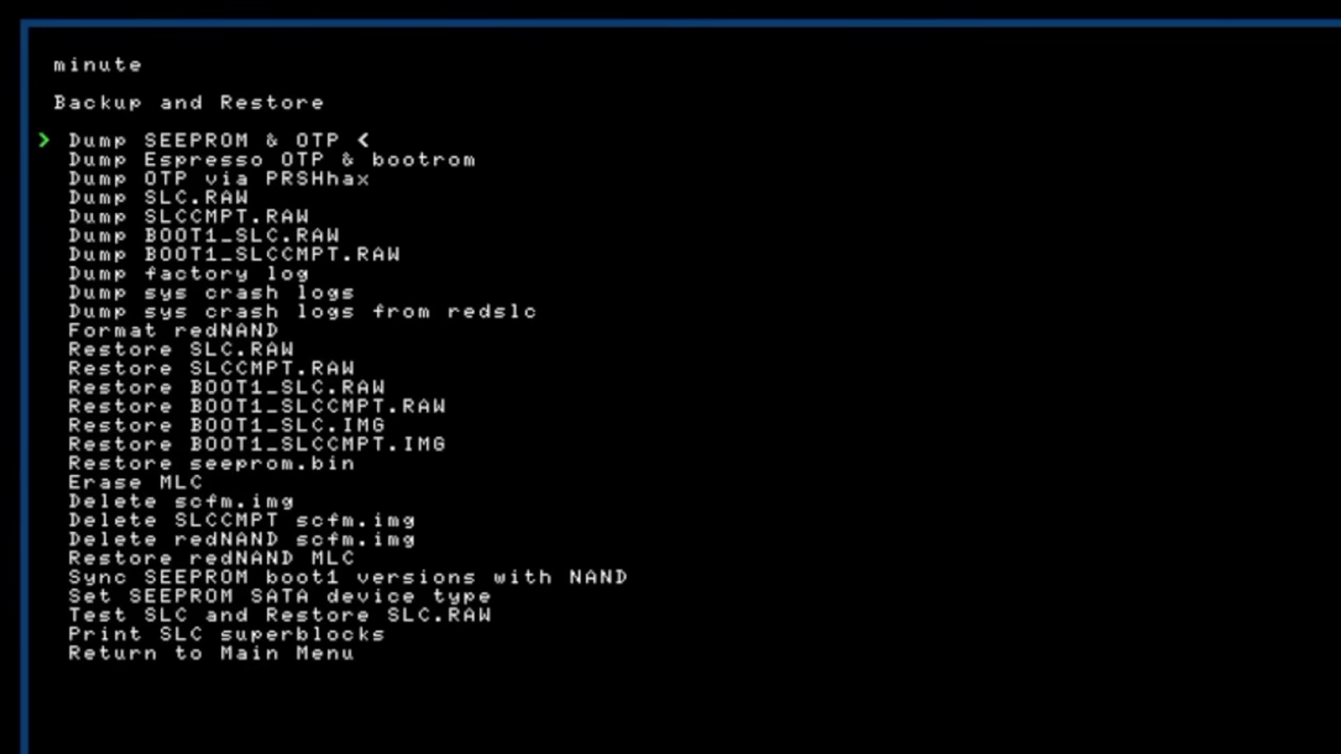
{"action": "key", "text": "Down"}
{"action": "key", "text": "Down"}
{"action": "key", "text": "Down"}
{"action": "key", "text": "Return"}
{"action": "key", "text": "Down"}
{"action": "key", "text": "Down"}
{"action": "key", "text": "Down"}
{"action": "key", "text": "Down"}
{"action": "key", "text": "Down"}
{"action": "key", "text": "Down"}
{"action": "key", "text": "Down"}
{"action": "key", "text": "Down"}
{"action": "key", "text": "Down"}
{"action": "key", "text": "Down"}
{"action": "key", "text": "Down"}
{"action": "key", "text": "End"}
Back at minute's main menu, boot the console with Patch (sd) and boot IOS (slc)
{"action": "key", "text": "Return"}
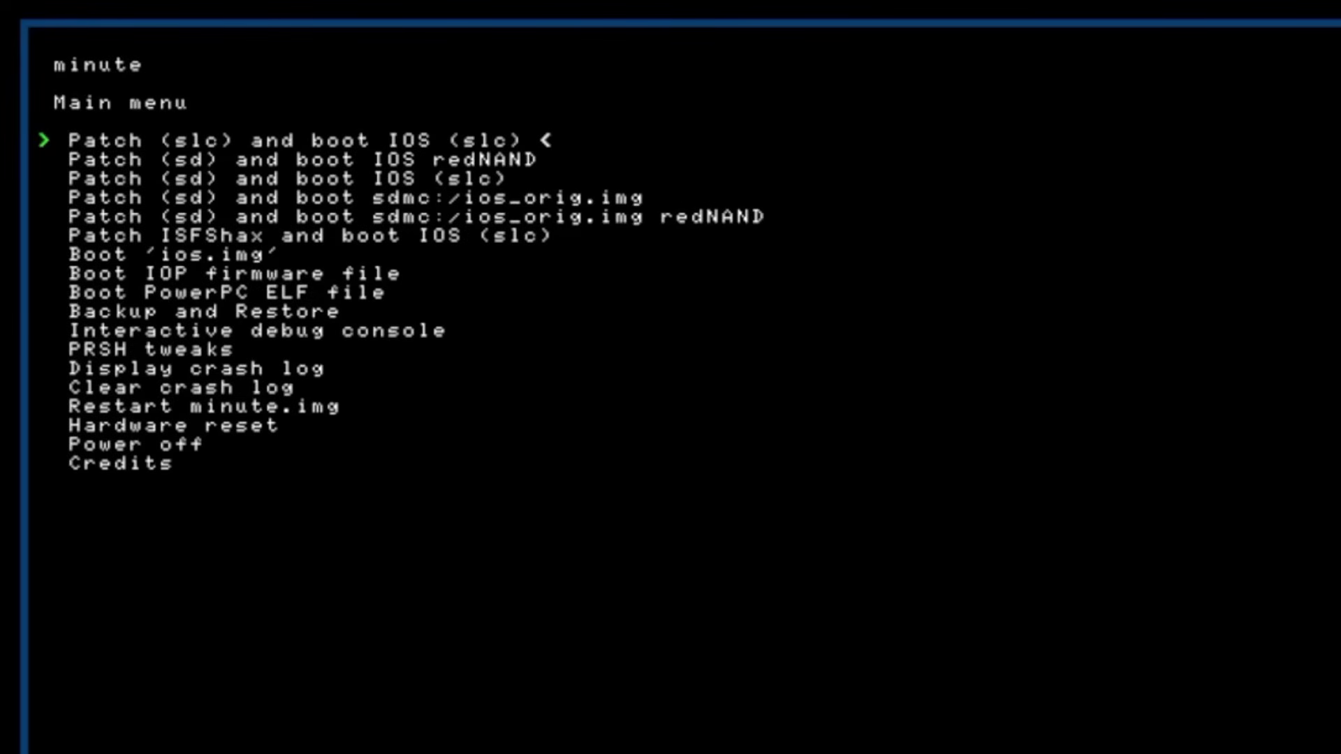
{"action": "key", "text": "Down"}
{"action": "key", "text": "Down"}
{"action": "key", "text": "Return"}
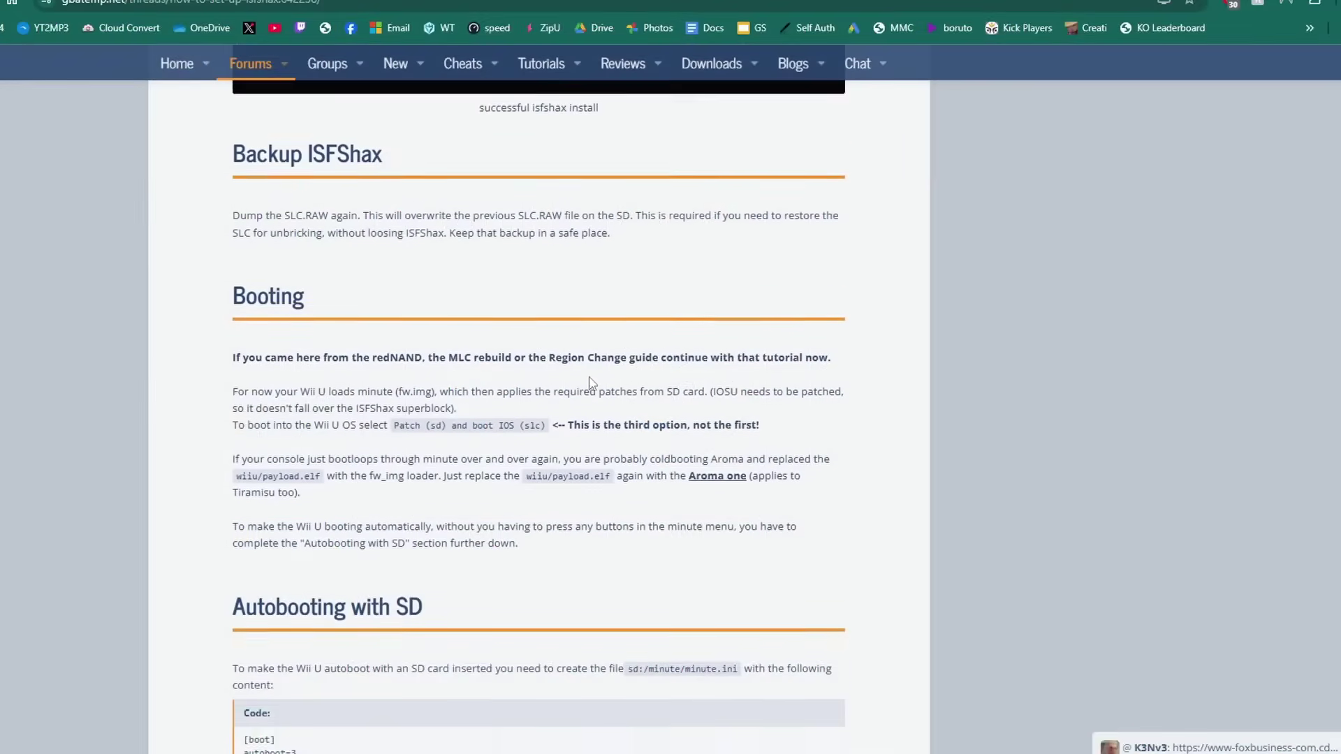
Review the guide's paragraph about bootlooping consoles in the Booting section
{"action": "scroll", "coordinate": [328, 230], "scroll_direction": "up", "scroll_amount": 1}
{"action": "scroll", "coordinate": [328, 231], "scroll_direction": "down", "scroll_amount": 2}
{"action": "left_click_drag", "start_coordinate": [328, 230], "coordinate": [256, 183]}
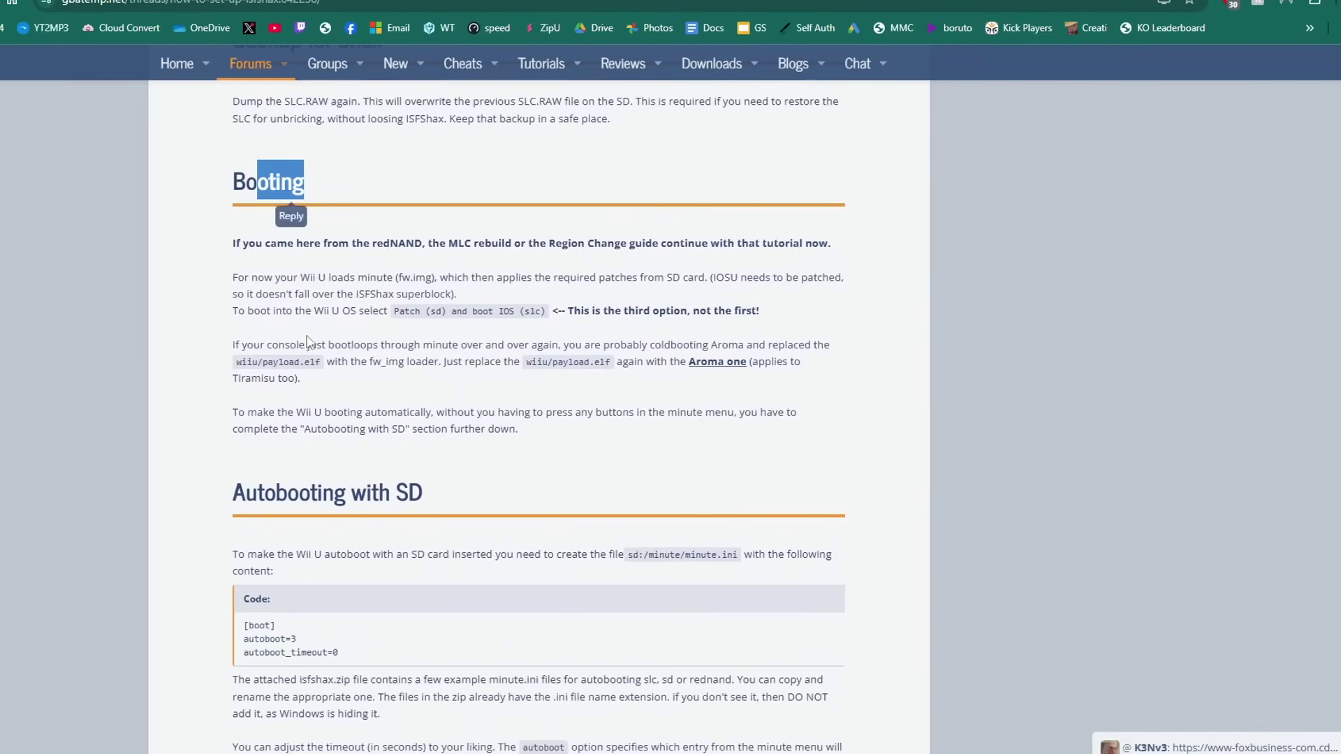
{"action": "left_click_drag", "start_coordinate": [232, 344], "coordinate": [326, 383]}
{"action": "left_click", "coordinate": [417, 386]}
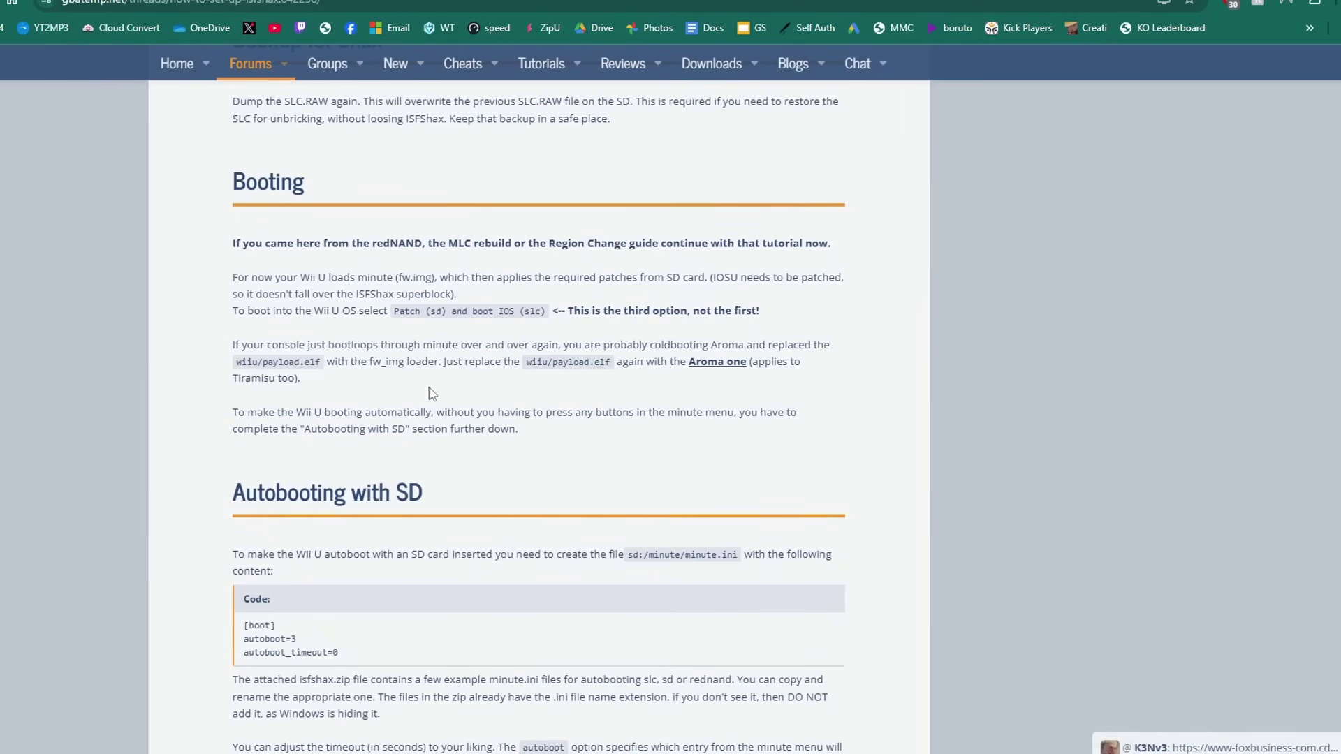
Download PayloadLoaderPayload_v0_1_2.zip from the Aroma payload releases page
{"action": "left_click", "coordinate": [723, 363]}
{"action": "scroll", "coordinate": [717, 370], "scroll_direction": "down", "scroll_amount": 3}
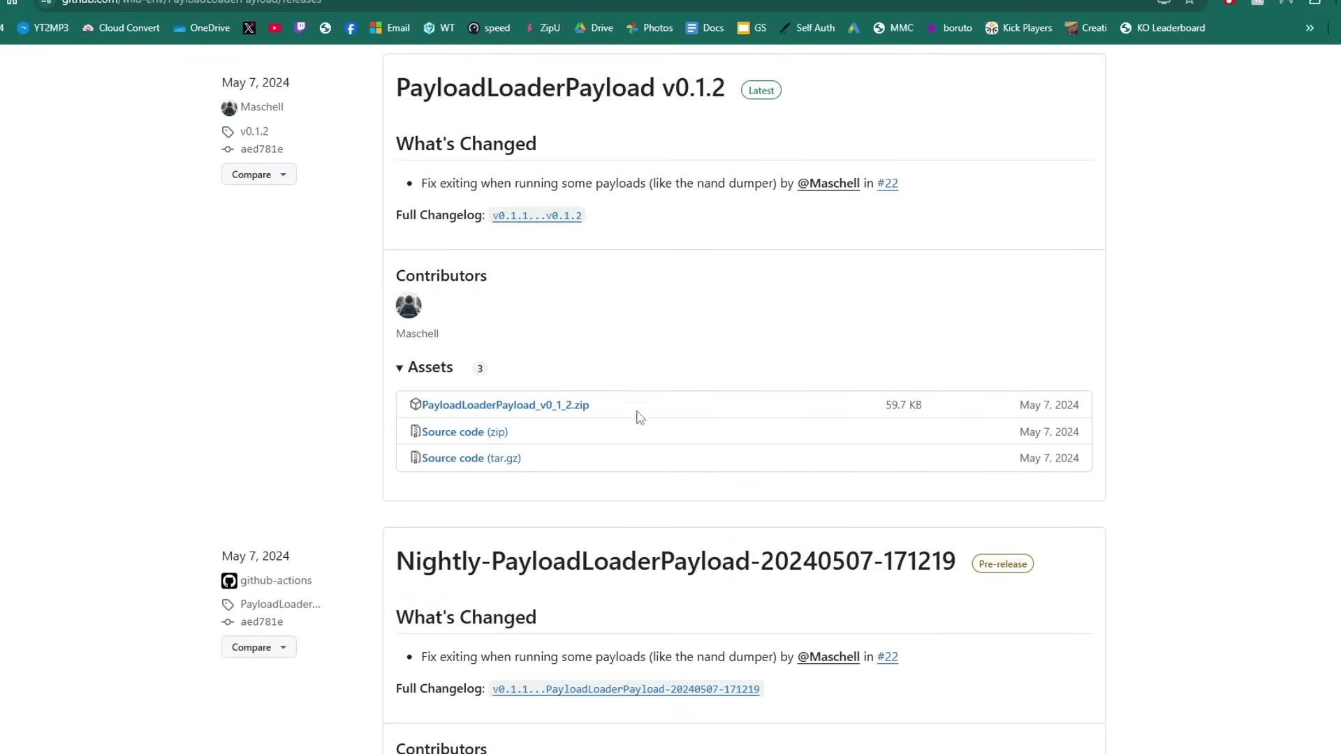
{"action": "left_click", "coordinate": [547, 412]}
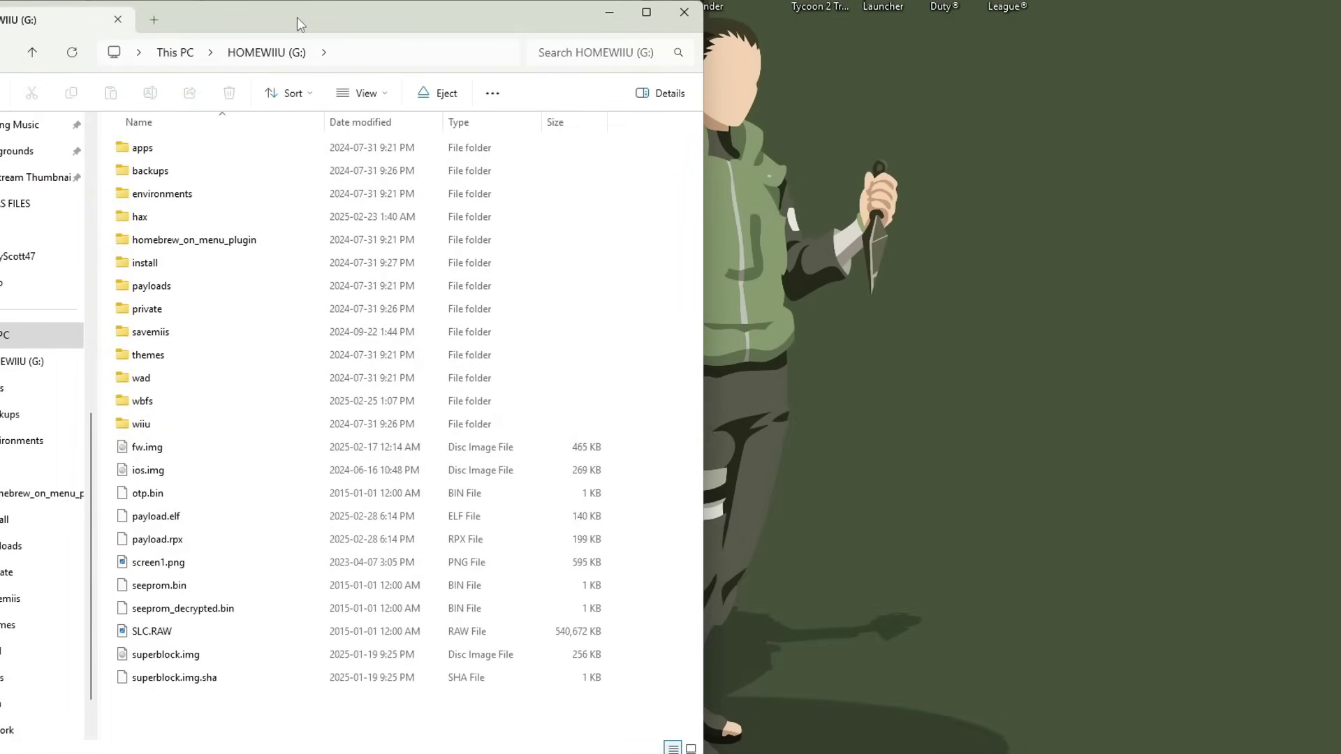
Bring the HOMEWIIU File Explorer window into view and scroll the guide to Optional: Fastbooting (Advanced)
{"action": "left_click_drag", "start_coordinate": [254, 24], "coordinate": [583, 19]}
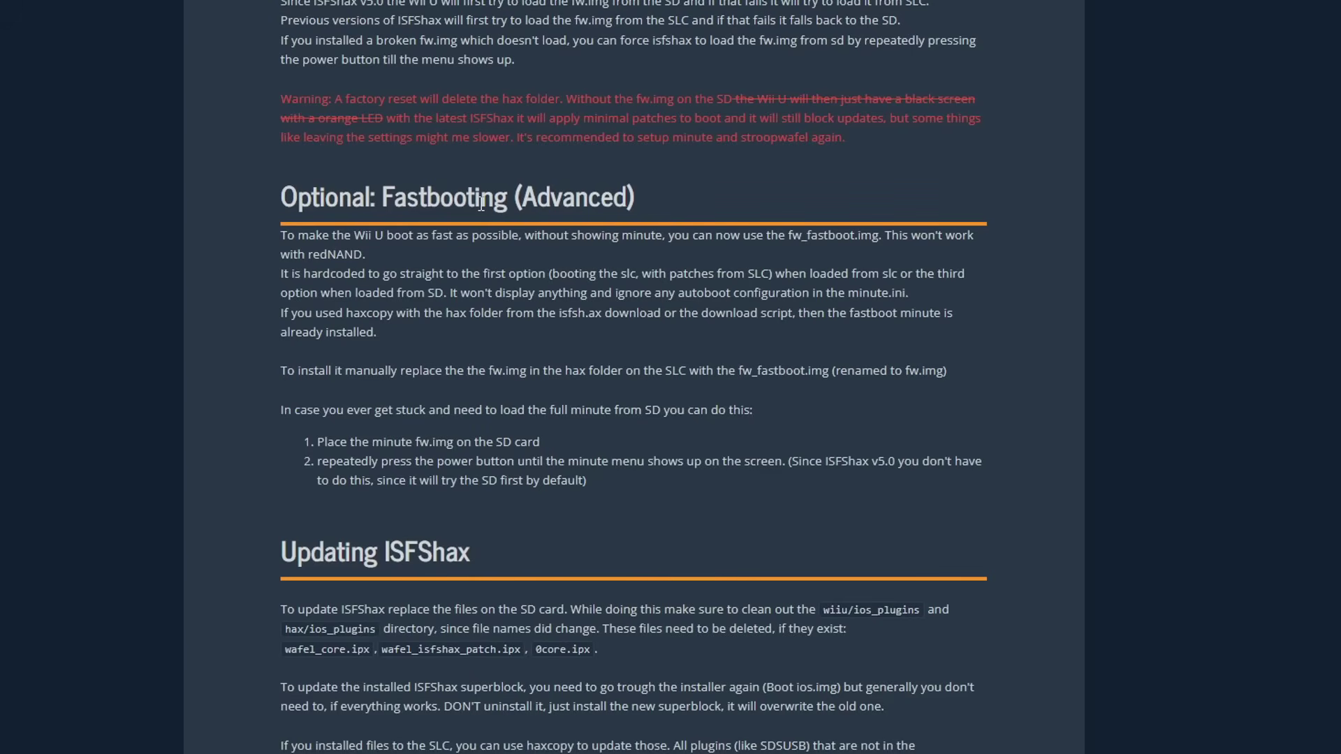
{"action": "scroll", "coordinate": [870, 471], "scroll_direction": "up", "scroll_amount": 10}
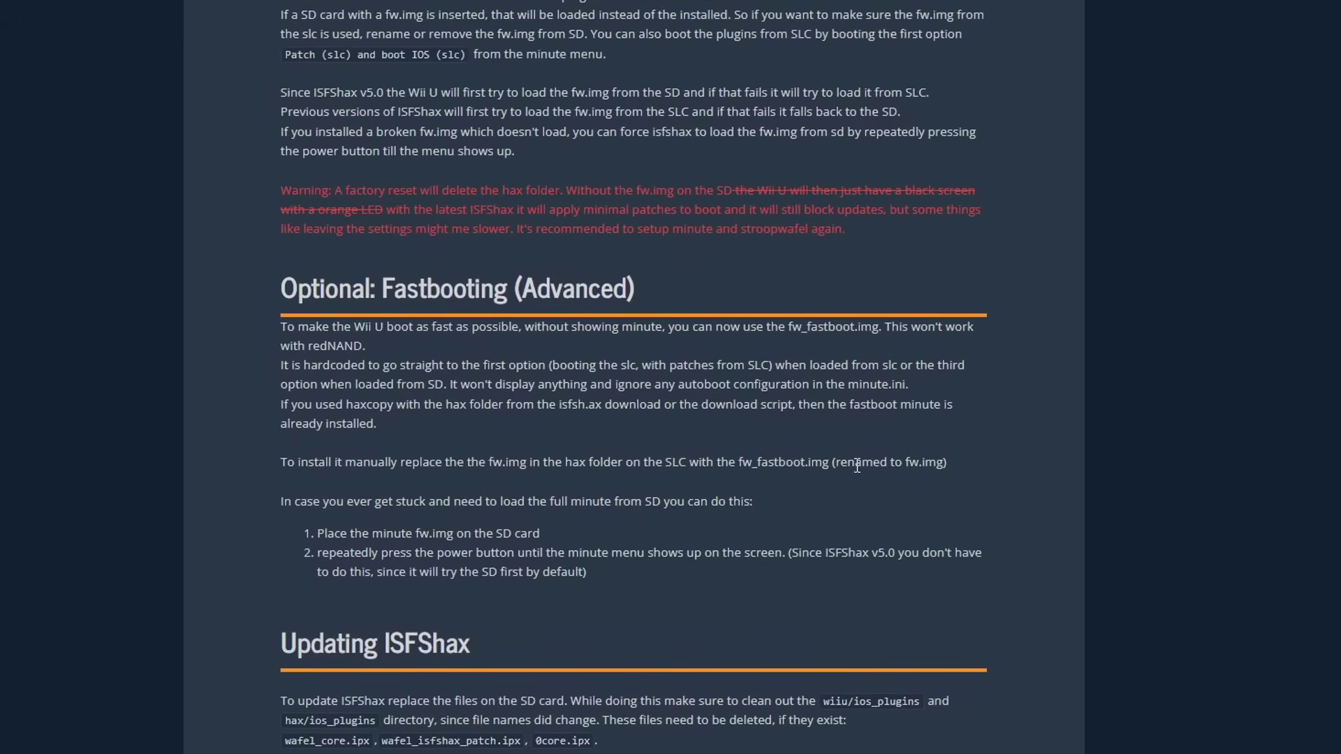
{"action": "scroll", "coordinate": [873, 473], "scroll_direction": "up", "scroll_amount": 9}
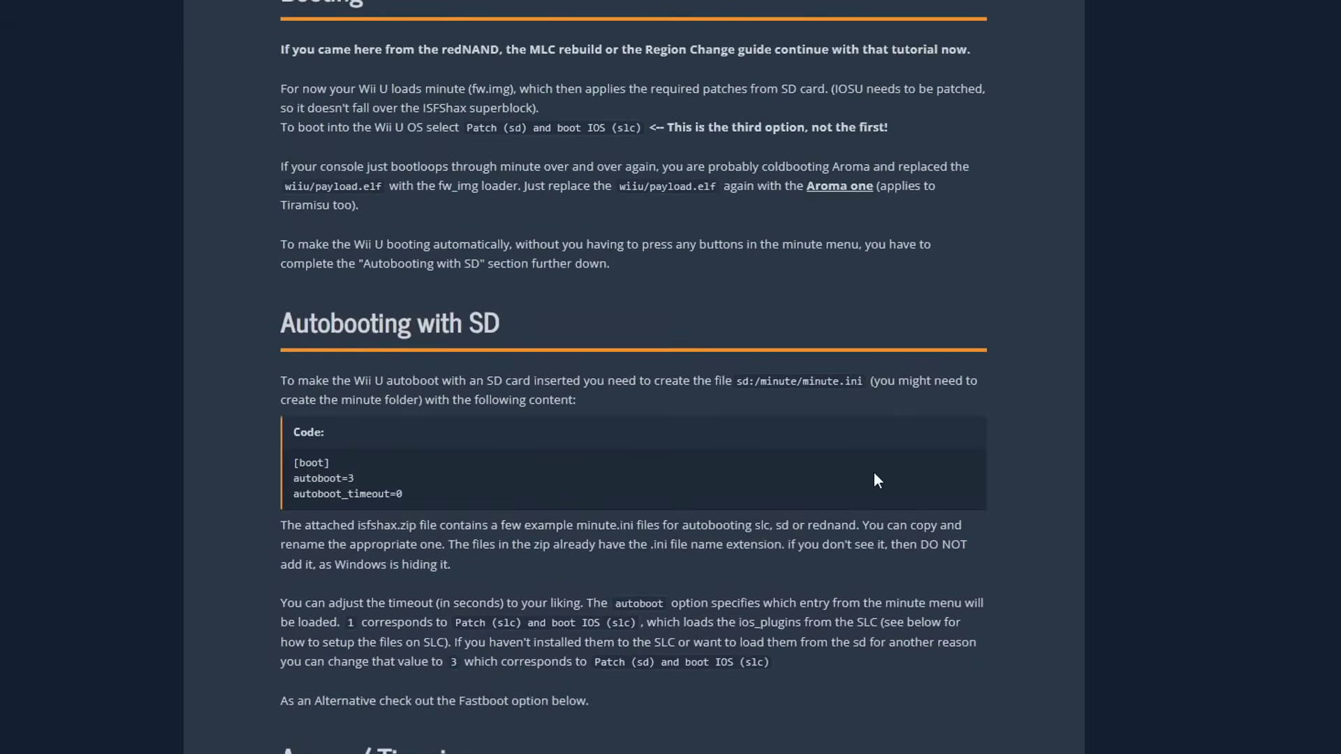
{"action": "scroll", "coordinate": [844, 417], "scroll_direction": "down", "scroll_amount": 2}
{"action": "scroll", "coordinate": [799, 328], "scroll_direction": "down", "scroll_amount": 10}
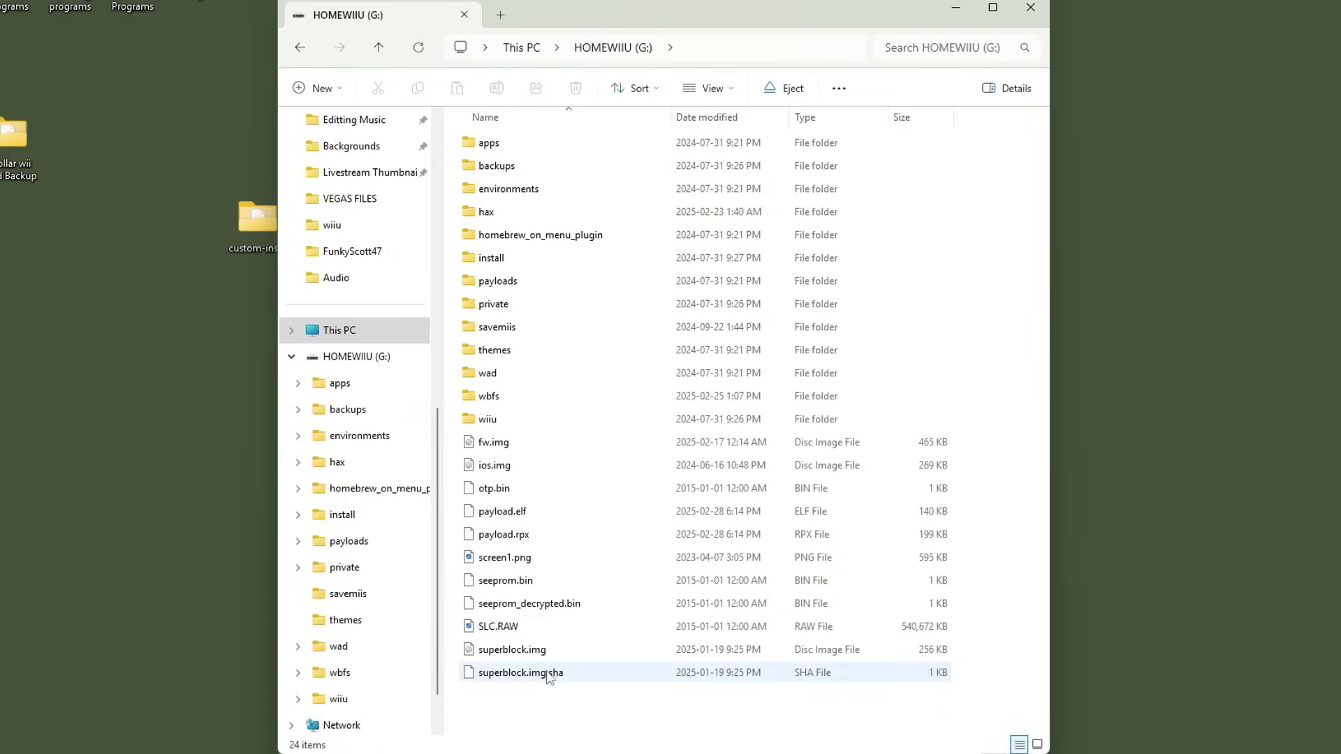
Create a 'use in case of brick' folder at the SD root and move the 465 KB fw.img into it
{"action": "left_click", "coordinate": [514, 447]}
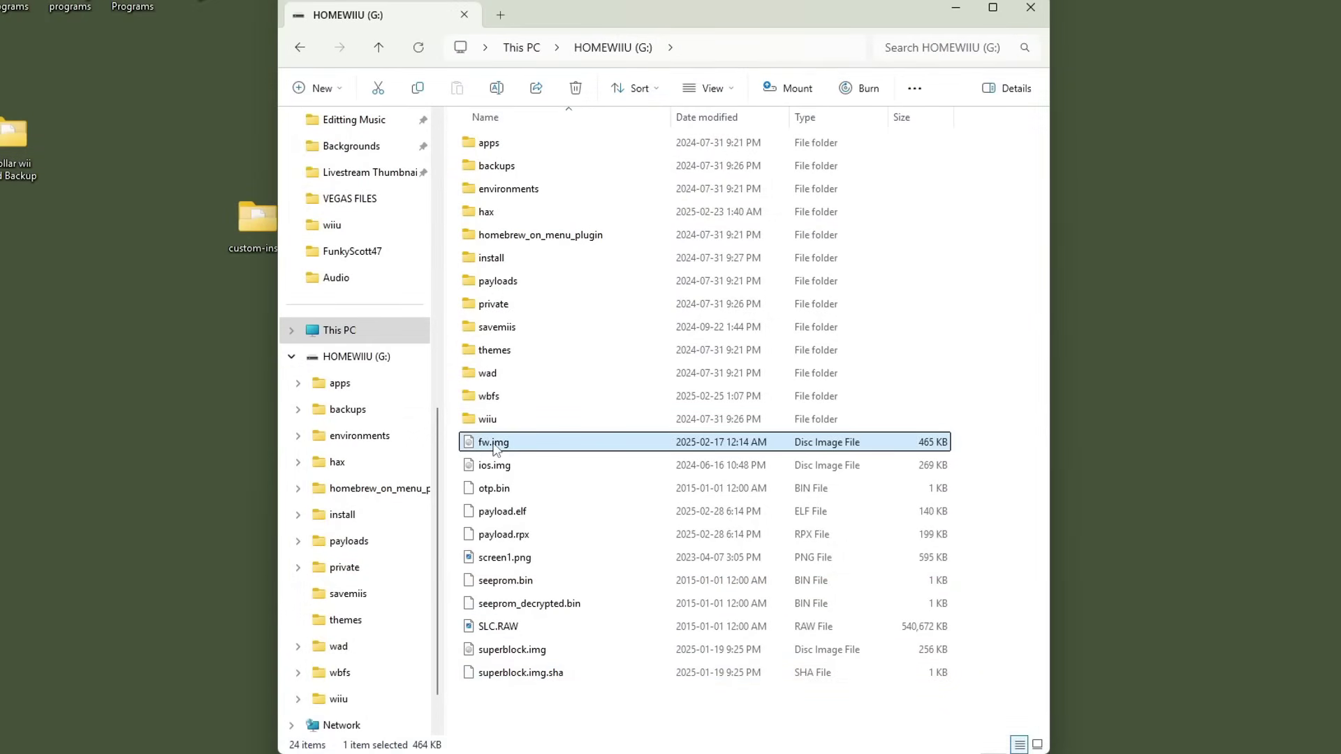
{"action": "left_click", "coordinate": [517, 444]}
{"action": "left_click", "coordinate": [492, 710]}
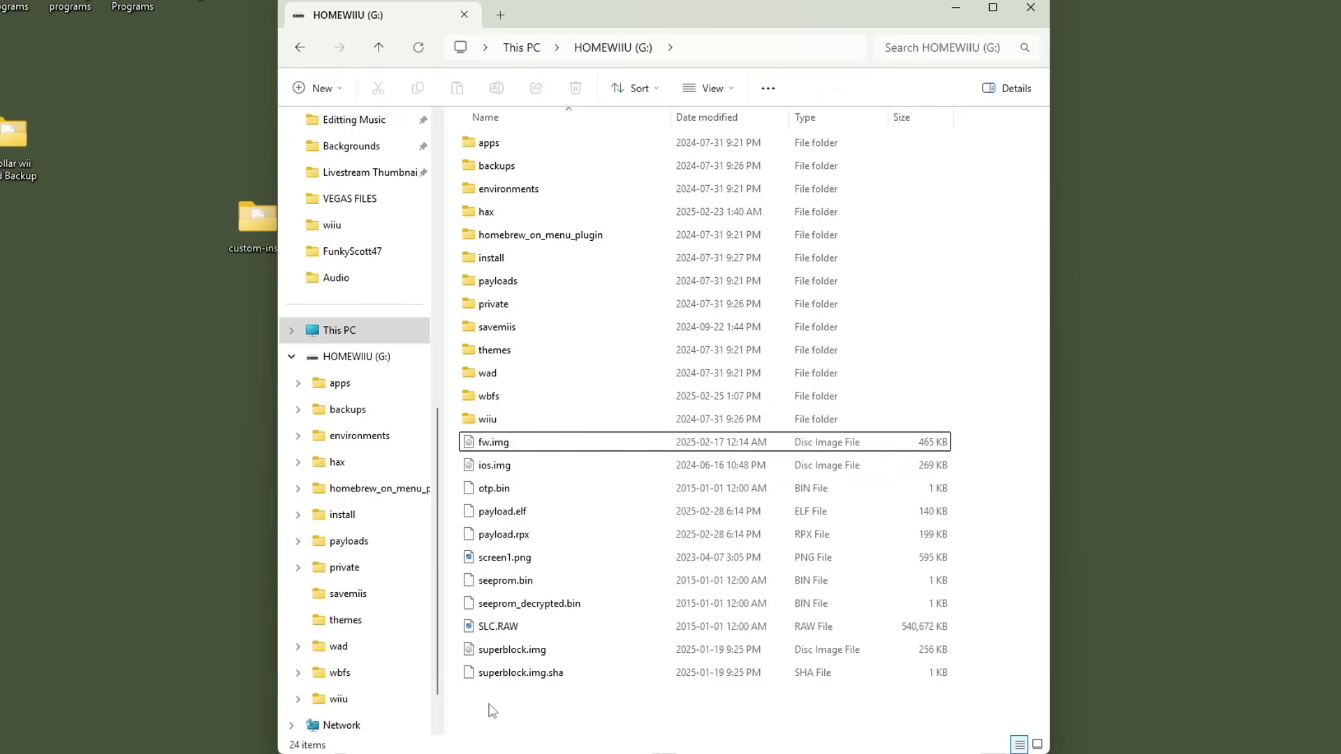
{"action": "left_click", "coordinate": [522, 442]}
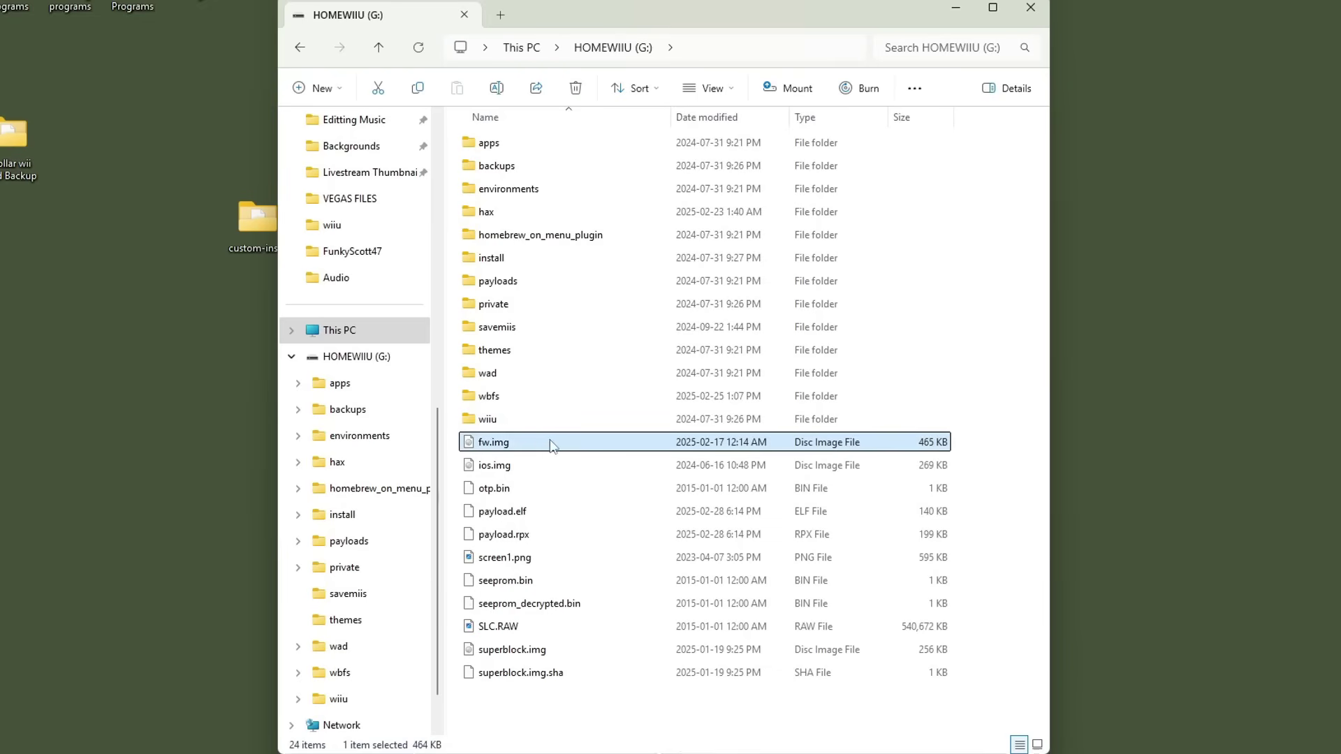
{"action": "left_click", "coordinate": [506, 715]}
{"action": "right_click", "coordinate": [514, 715]}
{"action": "mouse_move", "coordinate": [547, 595]}
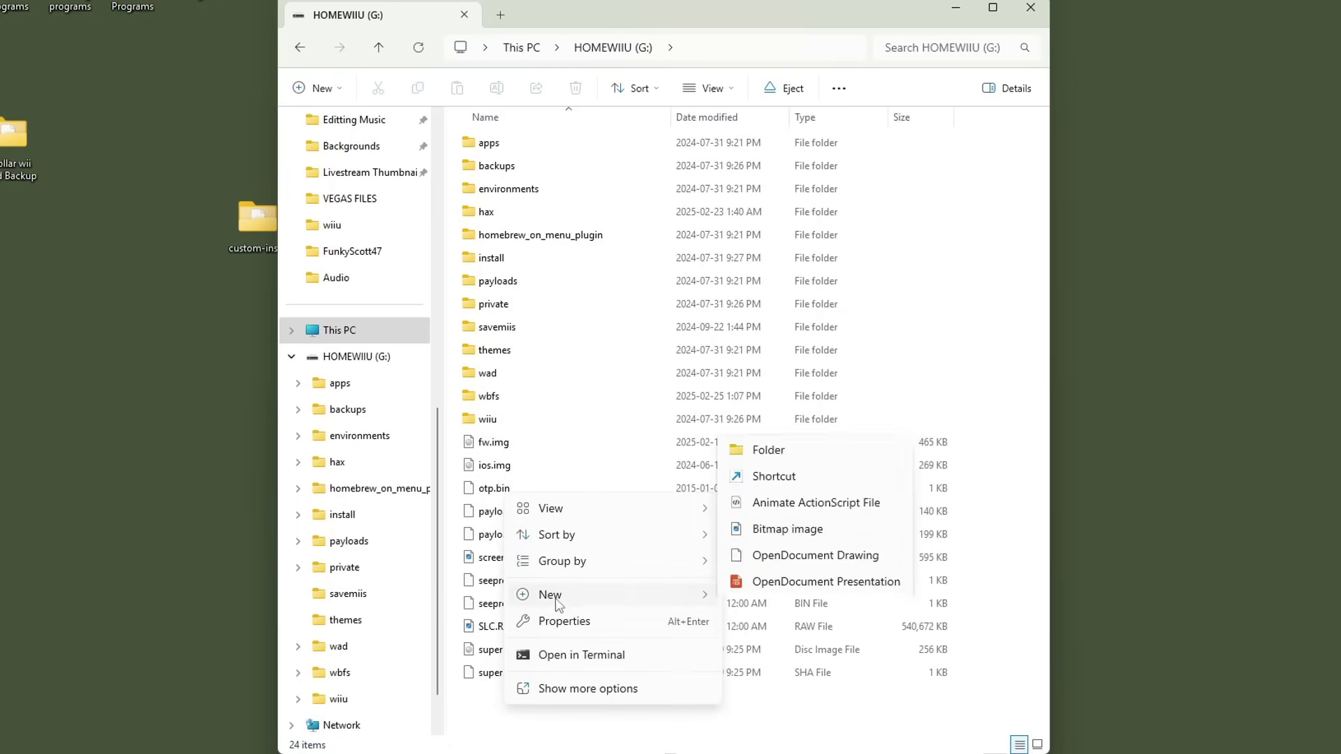
{"action": "left_click", "coordinate": [837, 449]}
{"action": "type", "text": "use in case of br"}
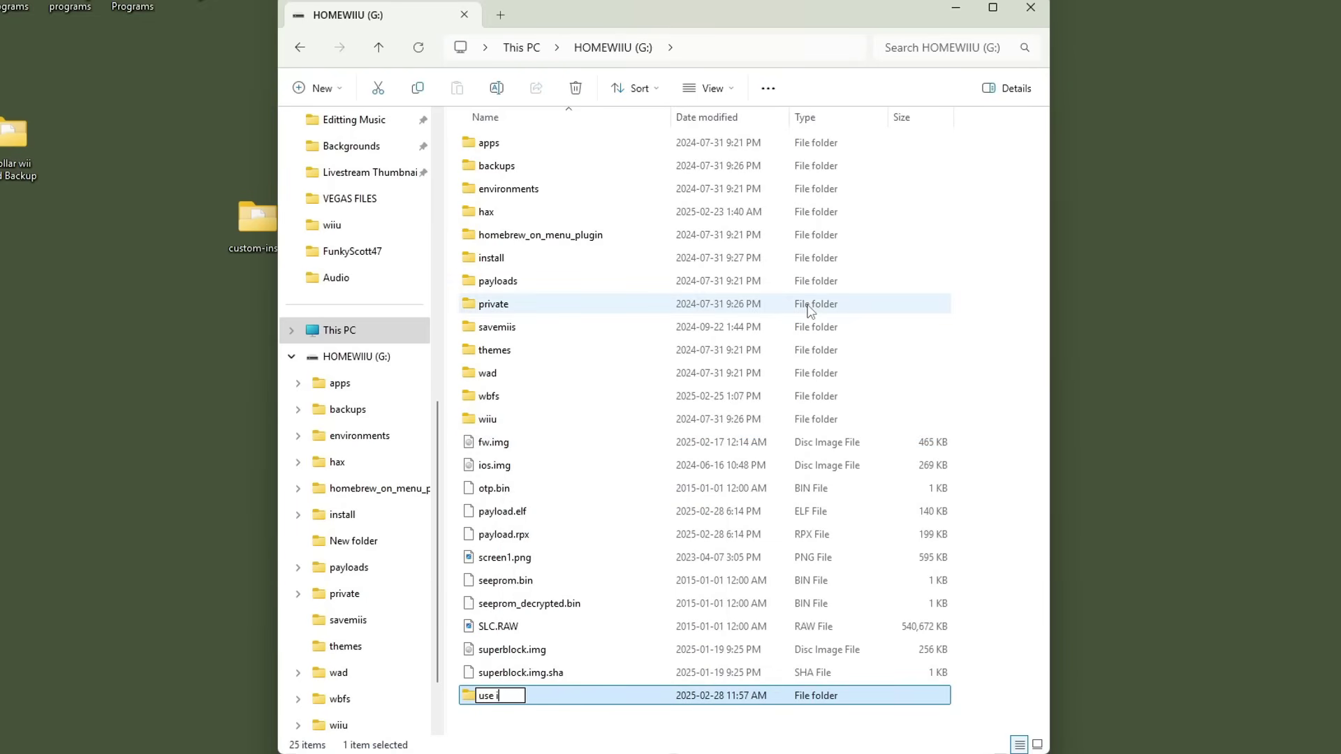
{"action": "left_click", "coordinate": [507, 444]}
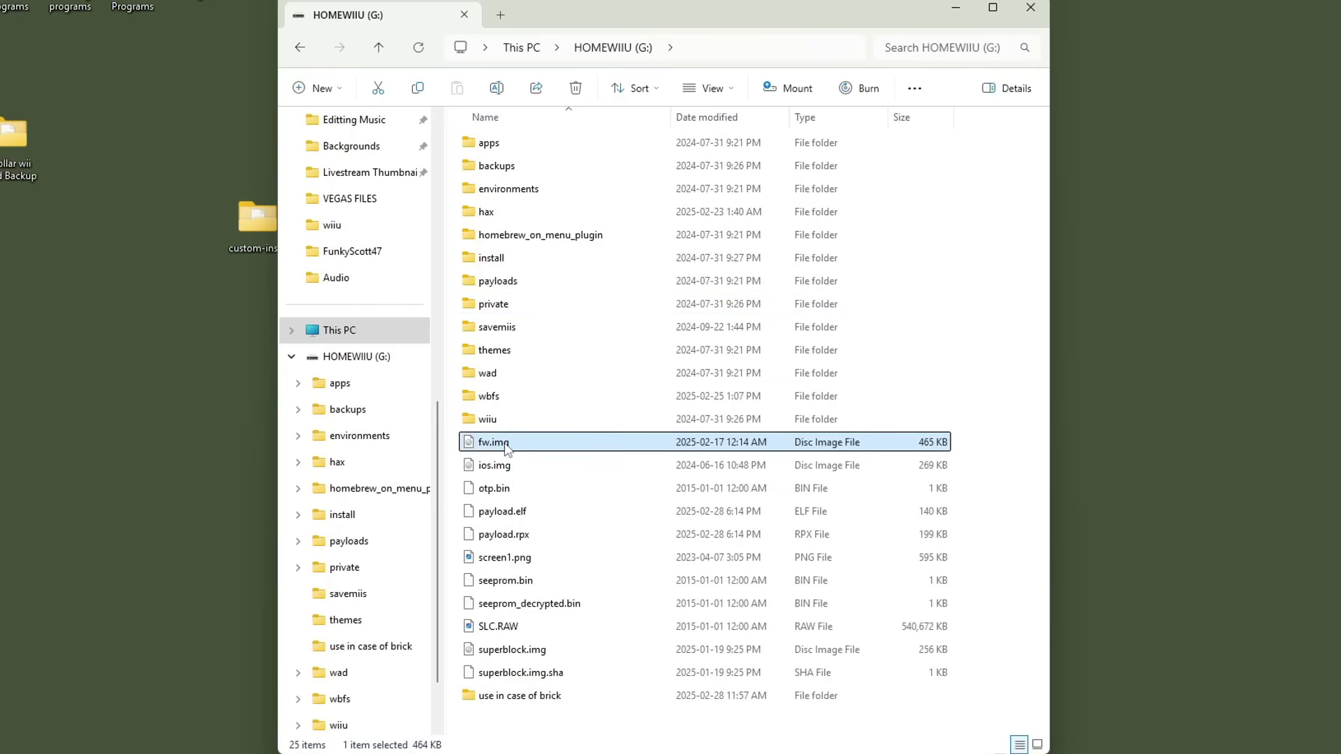
{"action": "left_click_drag", "start_coordinate": [507, 444], "coordinate": [530, 695]}
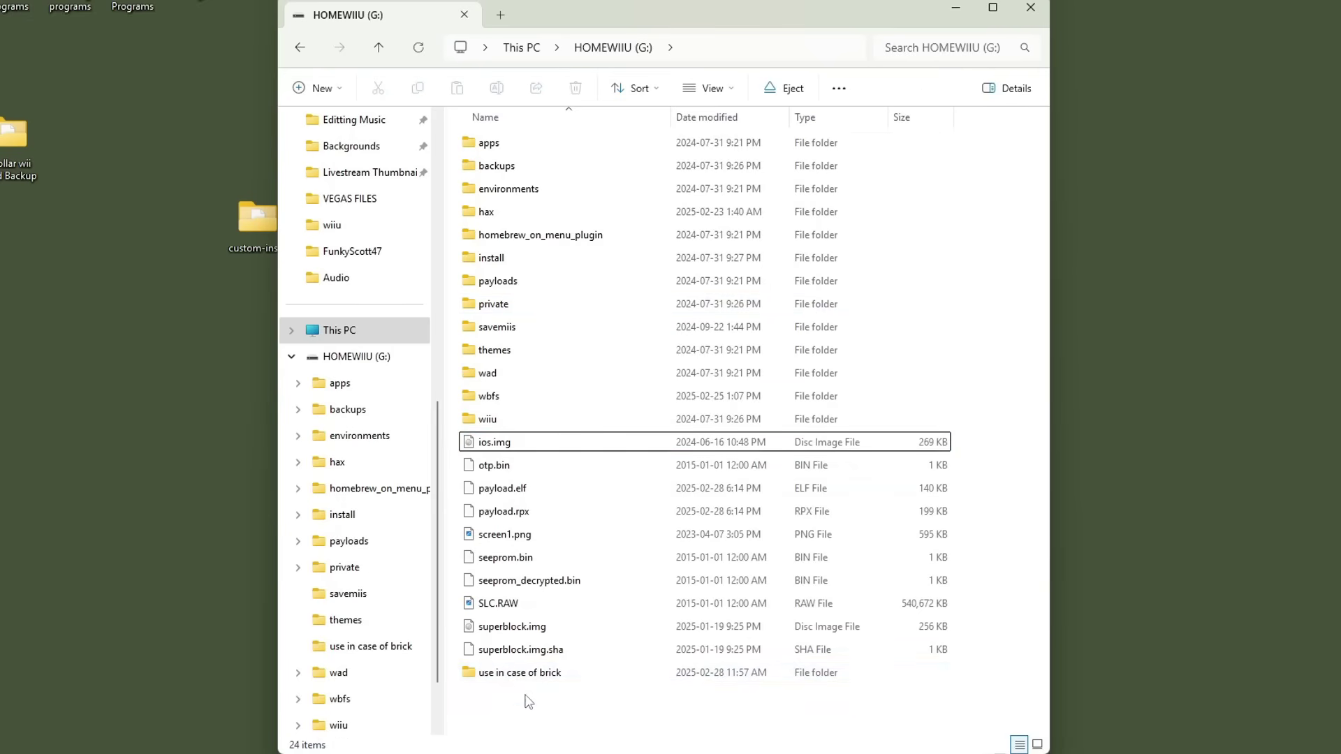
Copy the 313 KB fw.img from the hax folder into the HOMEWIIU drive root
{"action": "double_click", "coordinate": [503, 218]}
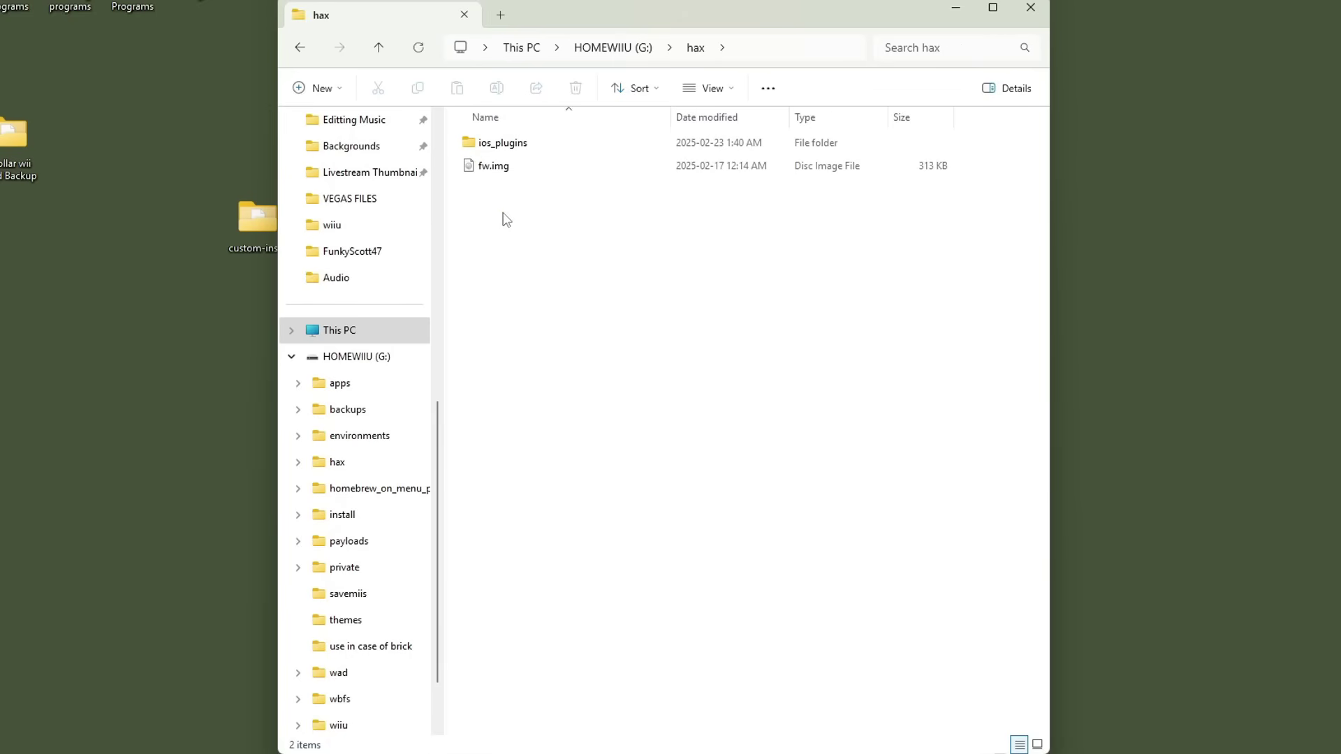
{"action": "left_click", "coordinate": [497, 168]}
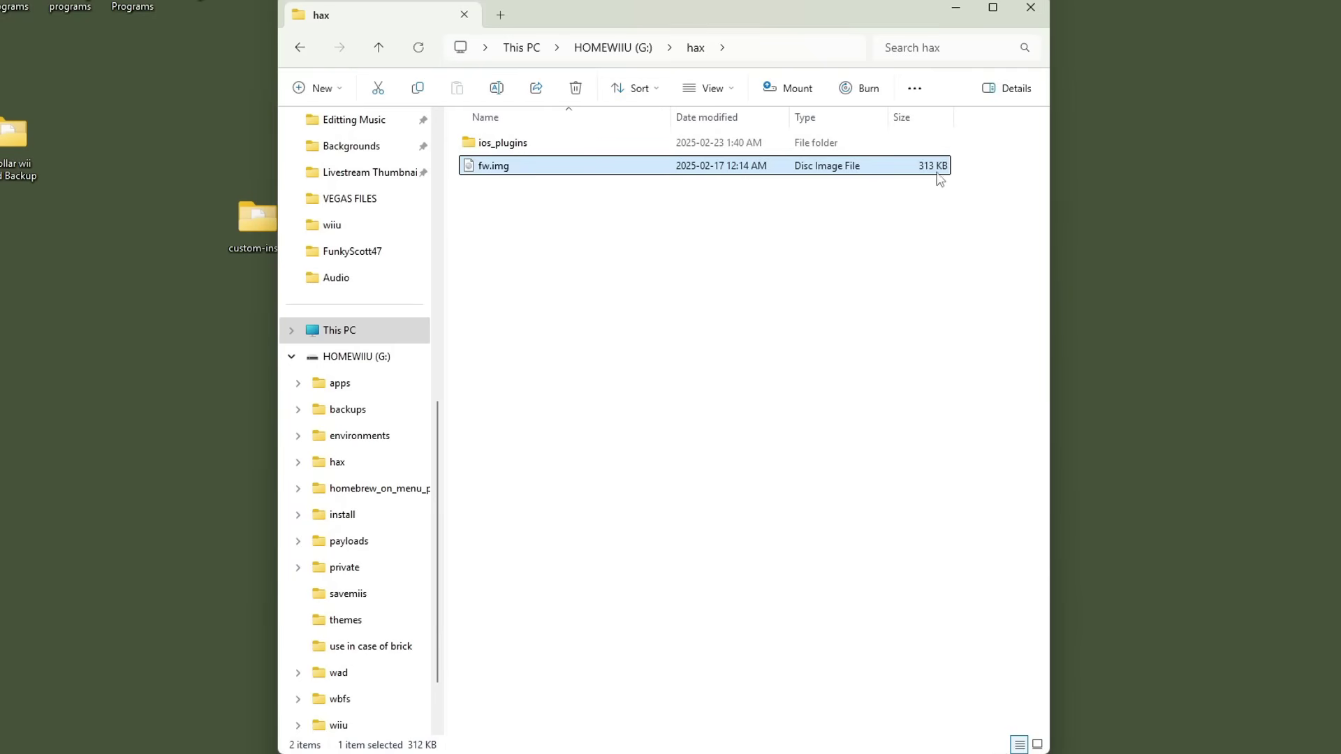
{"action": "left_click", "coordinate": [740, 283]}
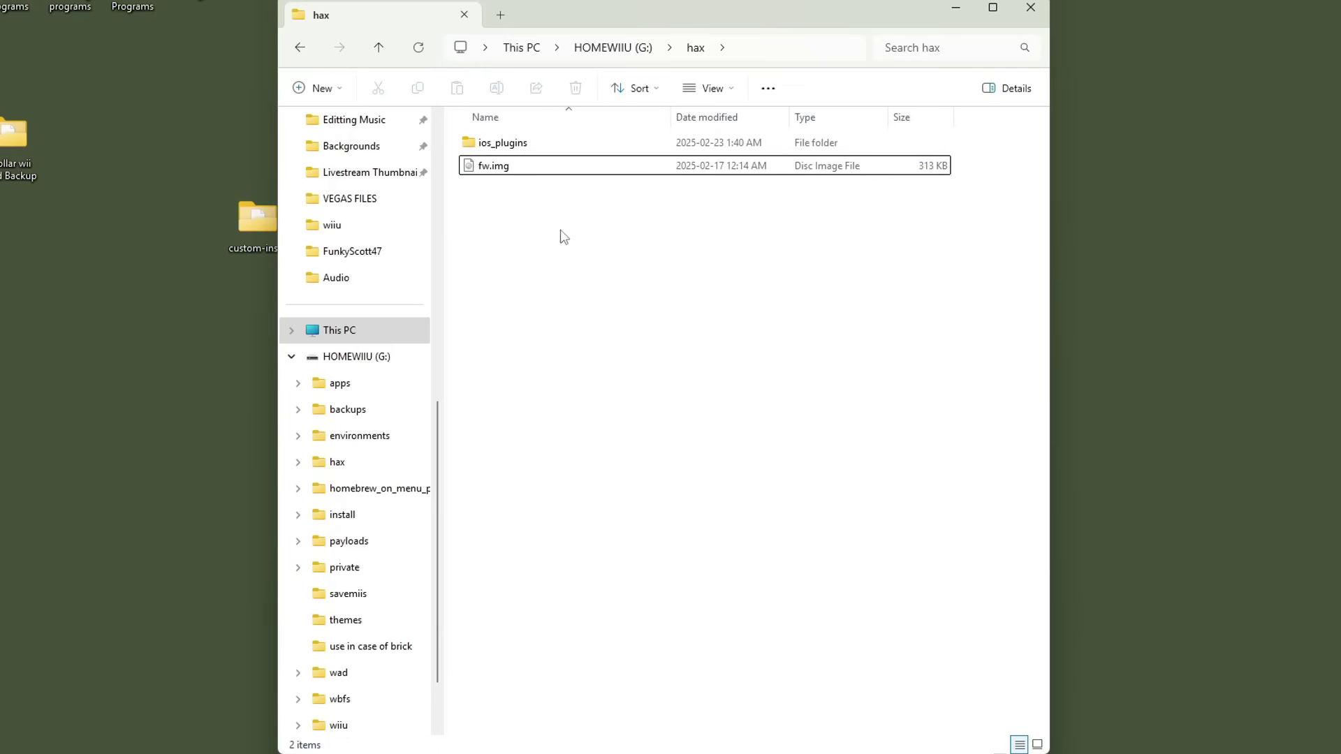
{"action": "left_click", "coordinate": [508, 169]}
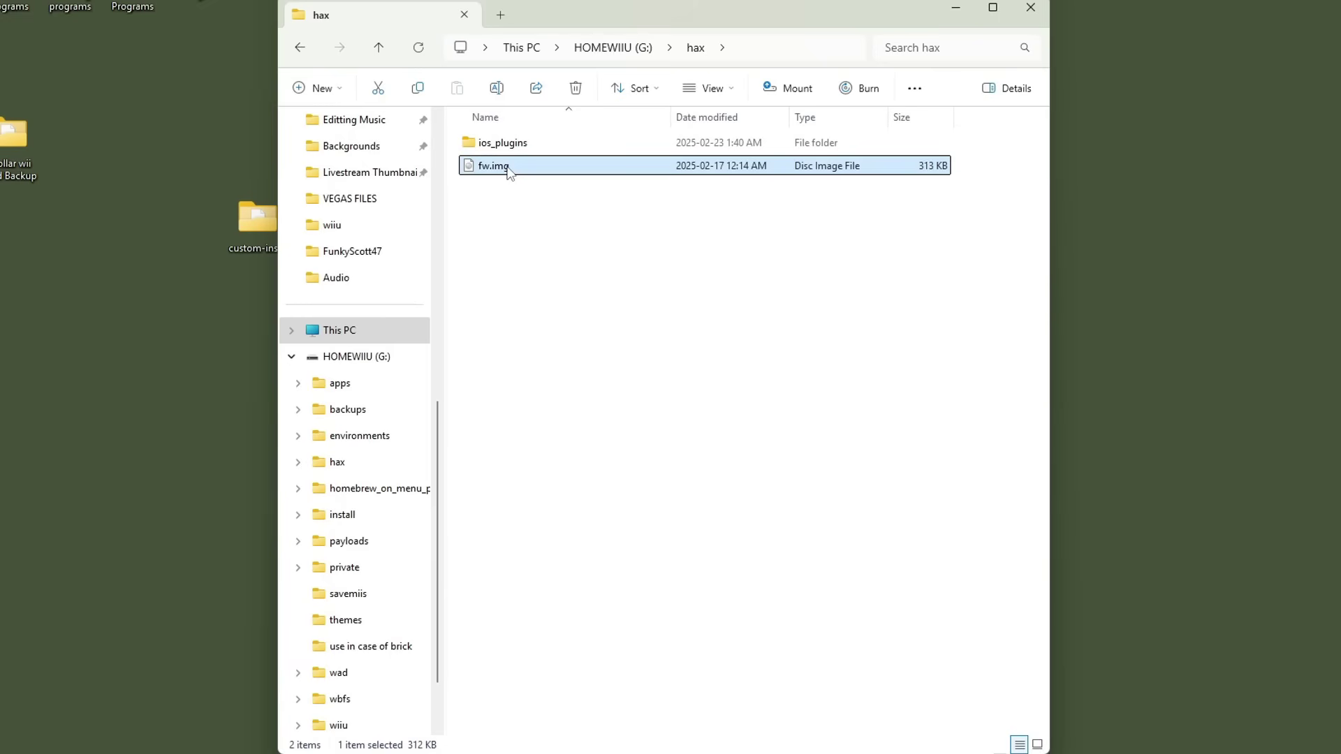
{"action": "key", "text": "ctrl+c"}
{"action": "left_click", "coordinate": [300, 52]}
{"action": "left_click", "coordinate": [550, 710]}
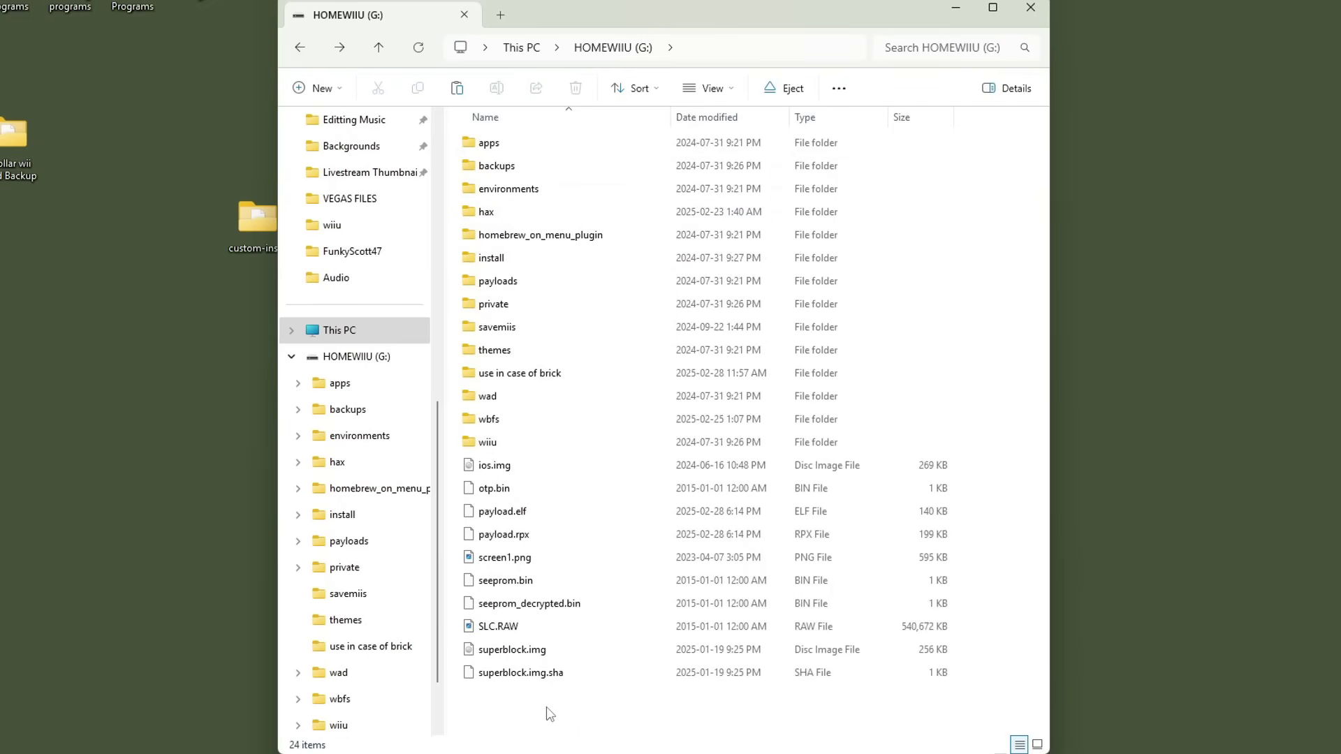
{"action": "key", "text": "ctrl+v"}
{"action": "left_click", "coordinate": [556, 722]}
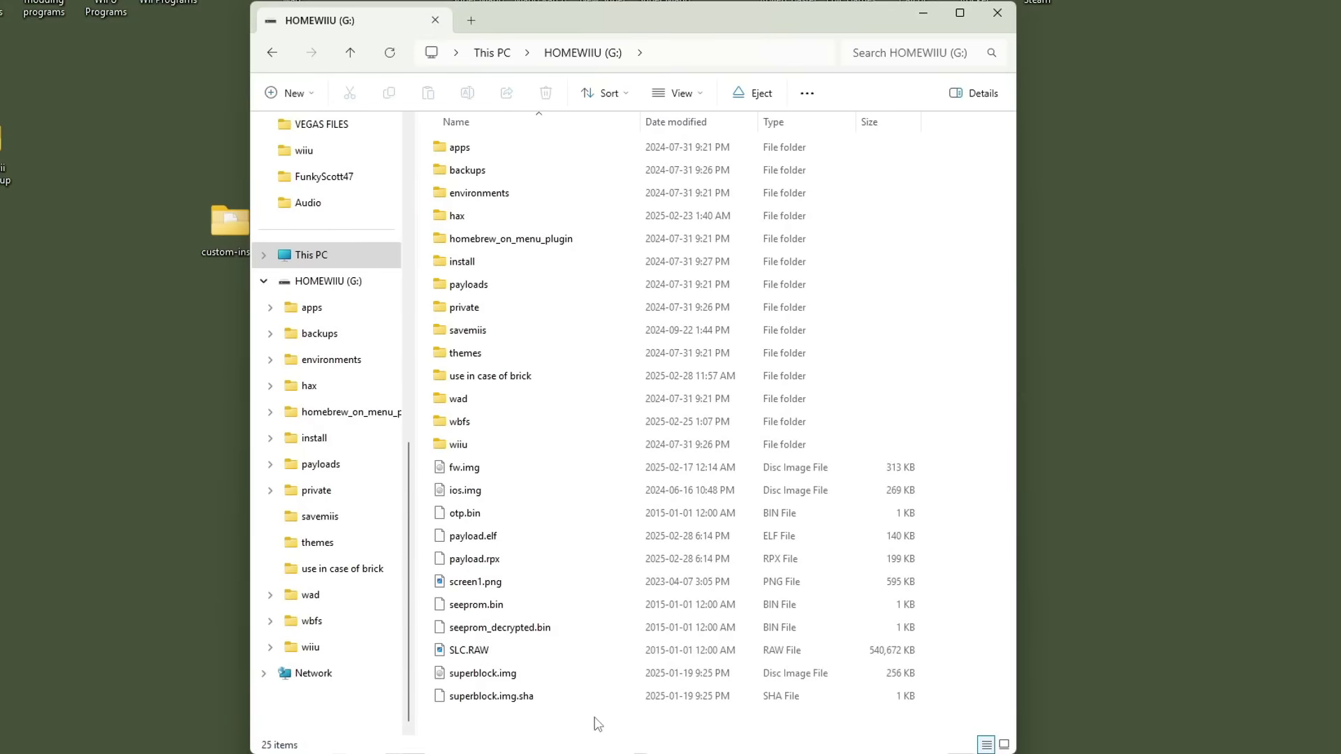
Create a 'fastboot img file' folder at the SD root and move the 313 KB fw.img into it
{"action": "double_click", "coordinate": [479, 378]}
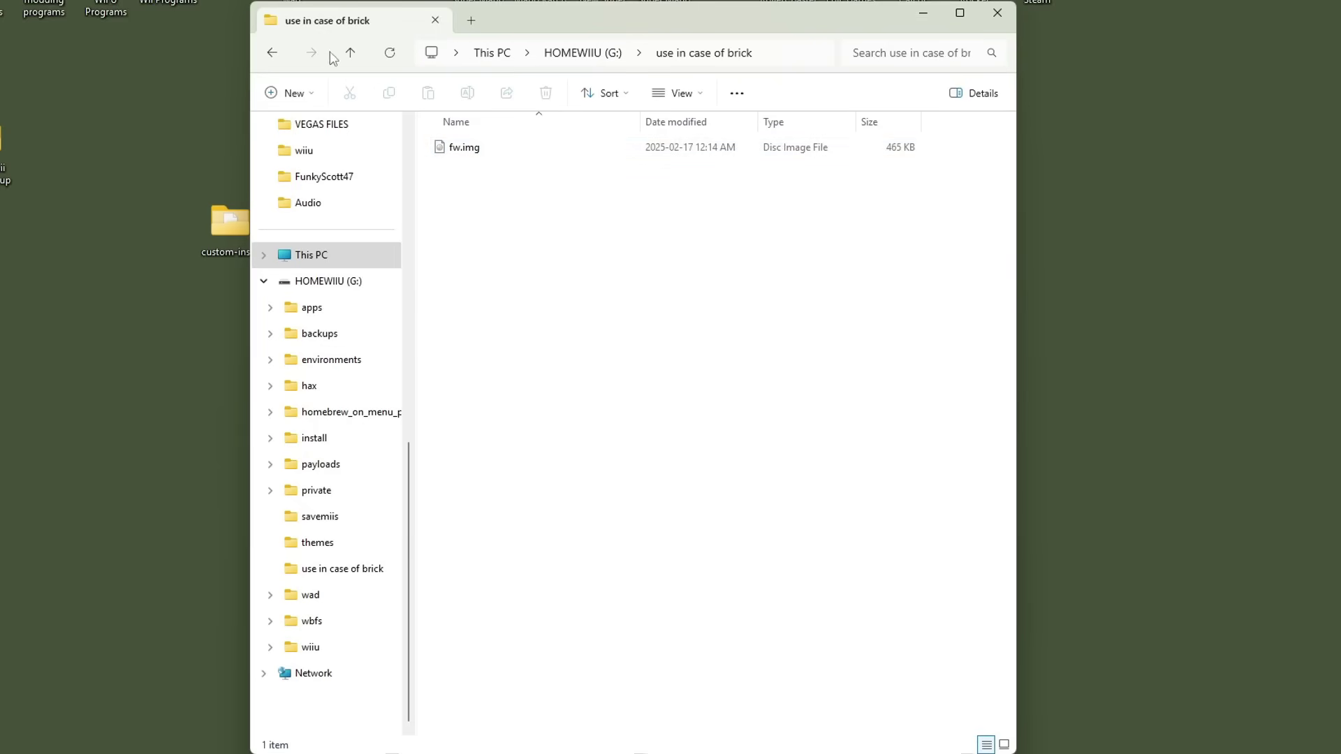
{"action": "left_click", "coordinate": [274, 54]}
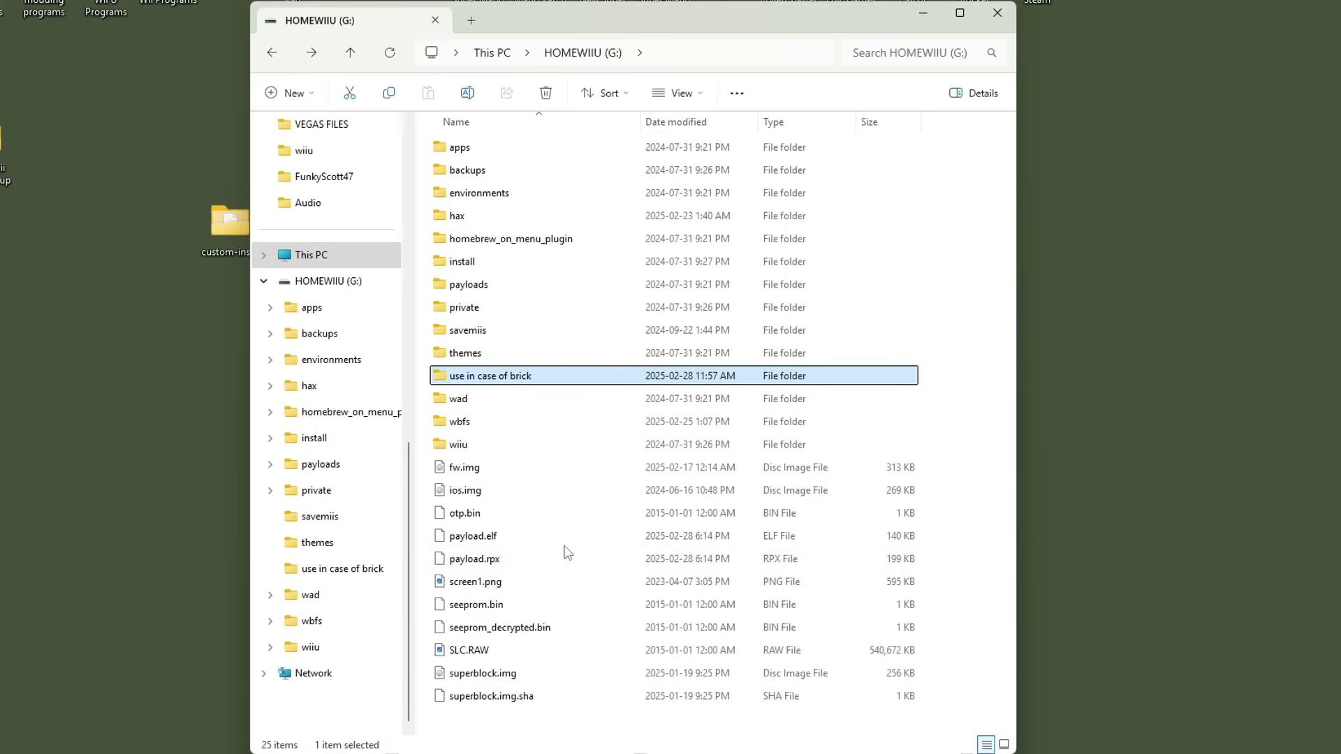
{"action": "right_click", "coordinate": [539, 658]}
{"action": "mouse_move", "coordinate": [562, 624]}
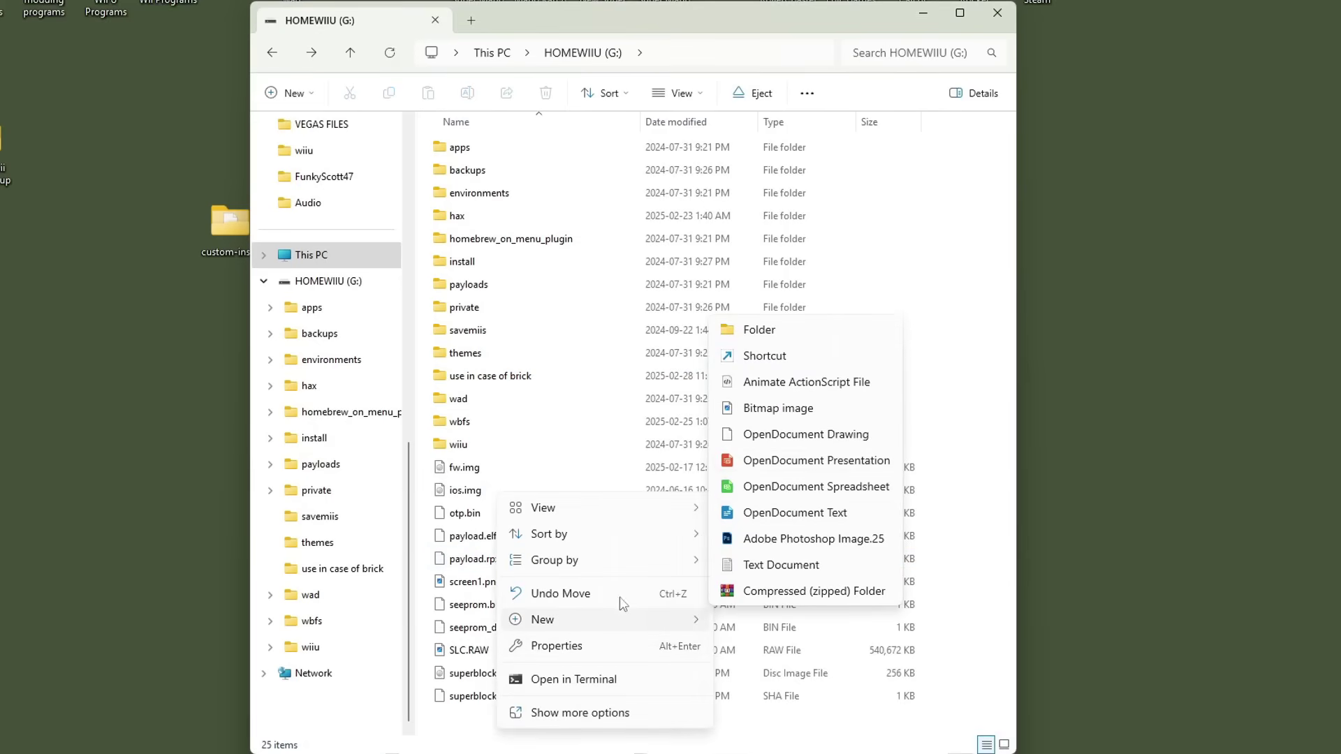
{"action": "left_click", "coordinate": [796, 327]}
{"action": "type", "text": "f"}
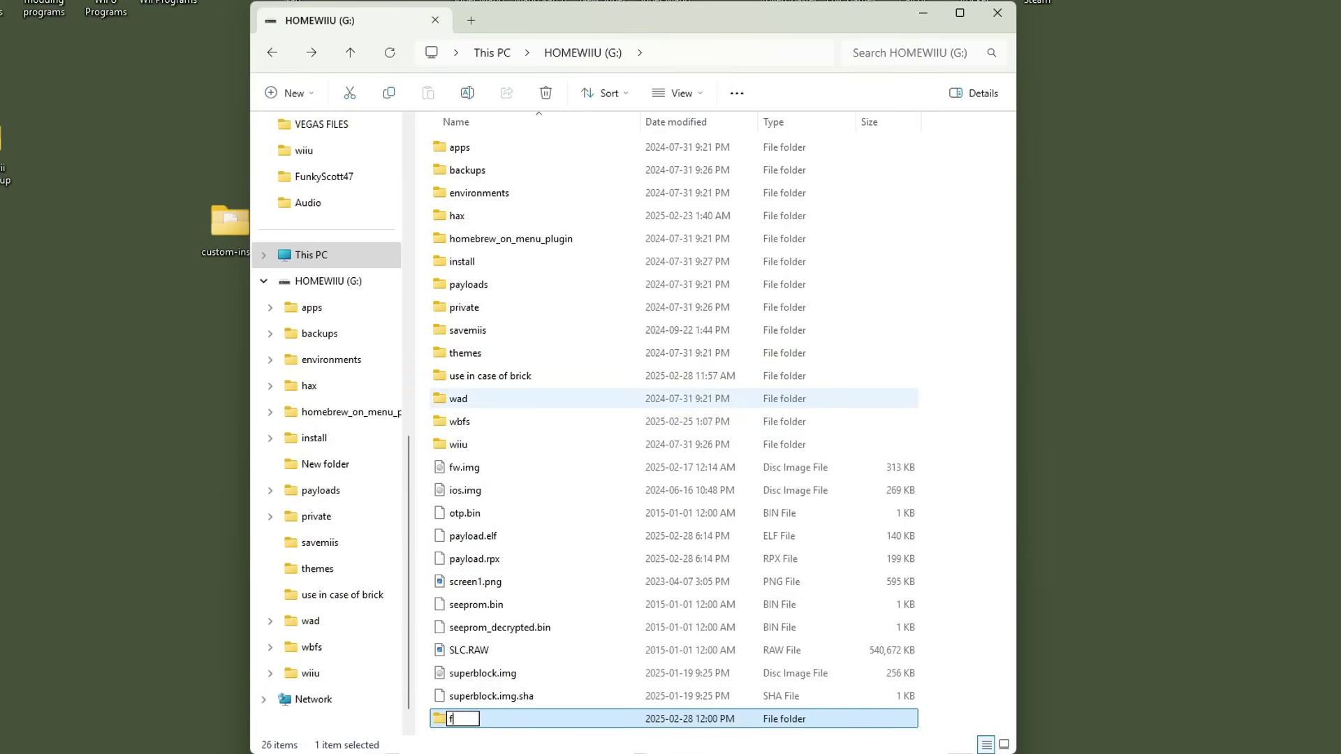
{"action": "type", "text": "astboot img file"}
{"action": "key", "text": "Return"}
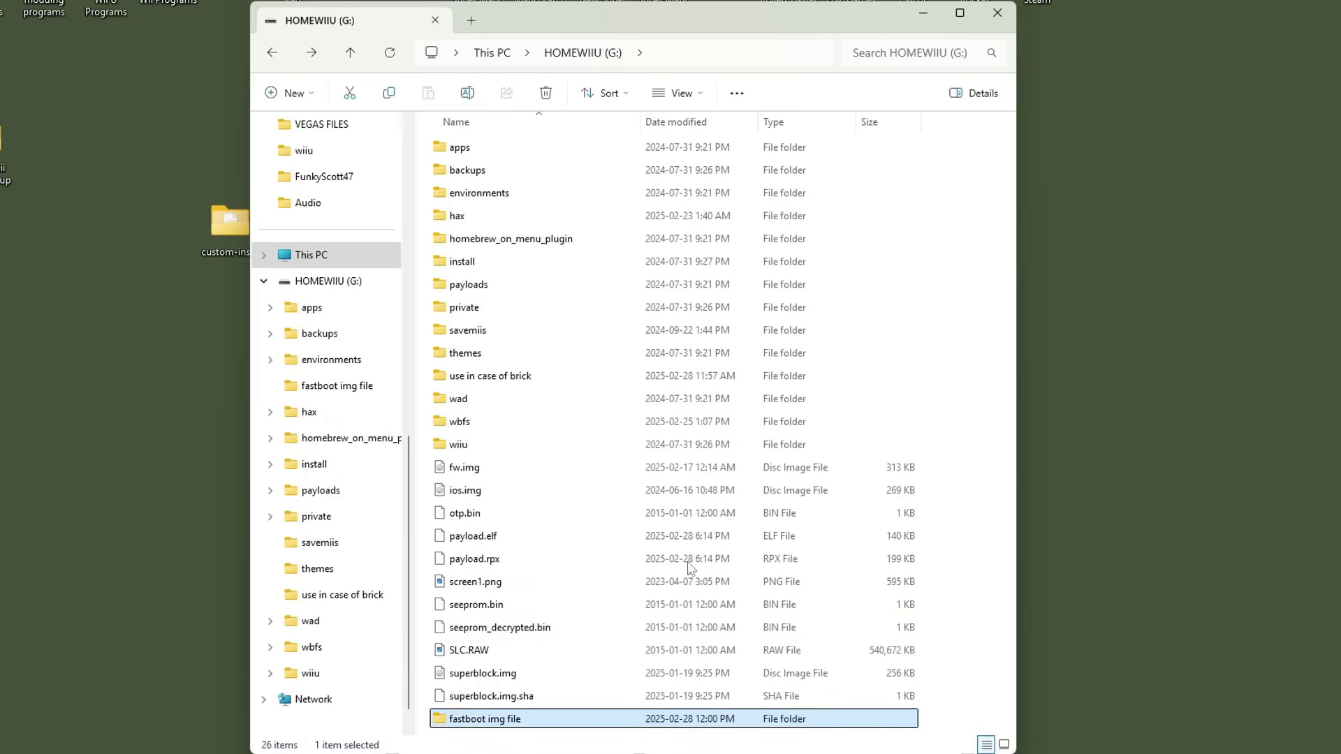
{"action": "left_click_drag", "start_coordinate": [477, 468], "coordinate": [504, 717]}
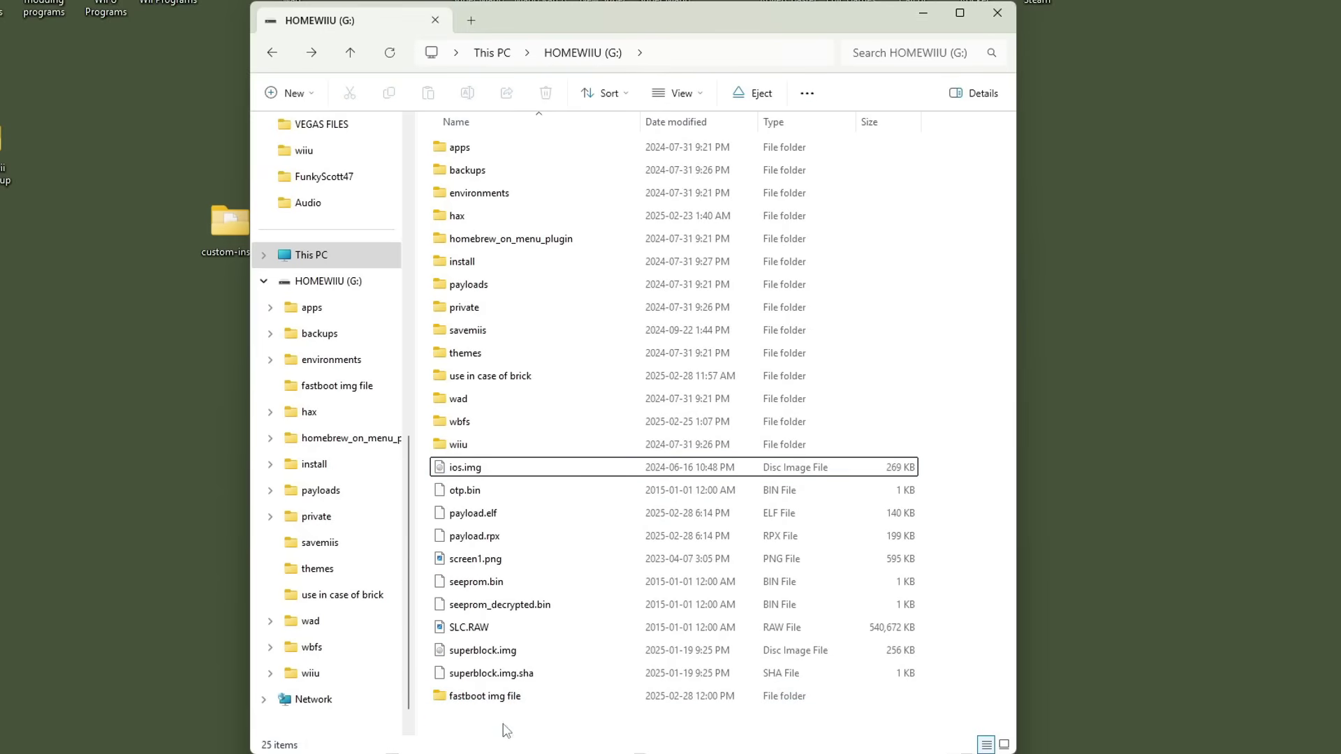
Copy the 465 KB fw.img from 'use in case of brick' back to the root and close File Explorer
{"action": "double_click", "coordinate": [477, 383]}
{"action": "left_click", "coordinate": [487, 148]}
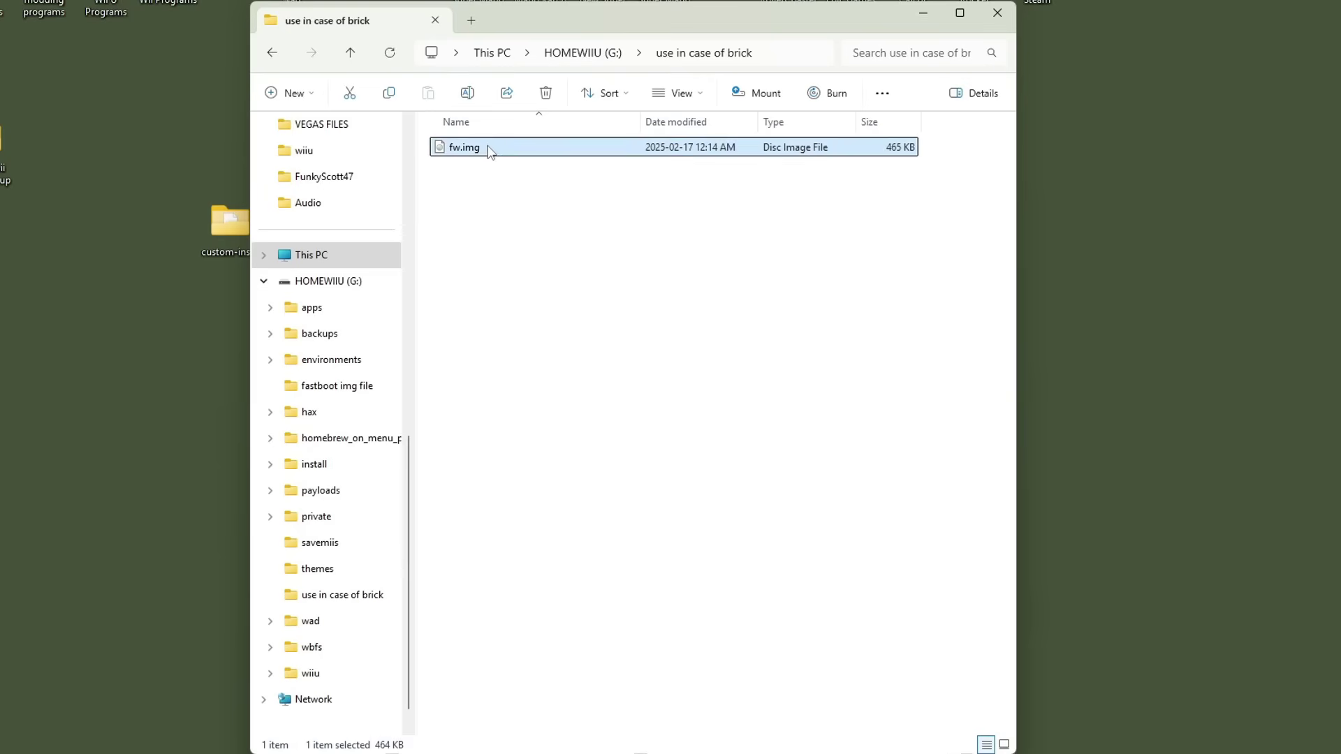
{"action": "left_click", "coordinate": [272, 52]}
{"action": "right_click", "coordinate": [424, 652]}
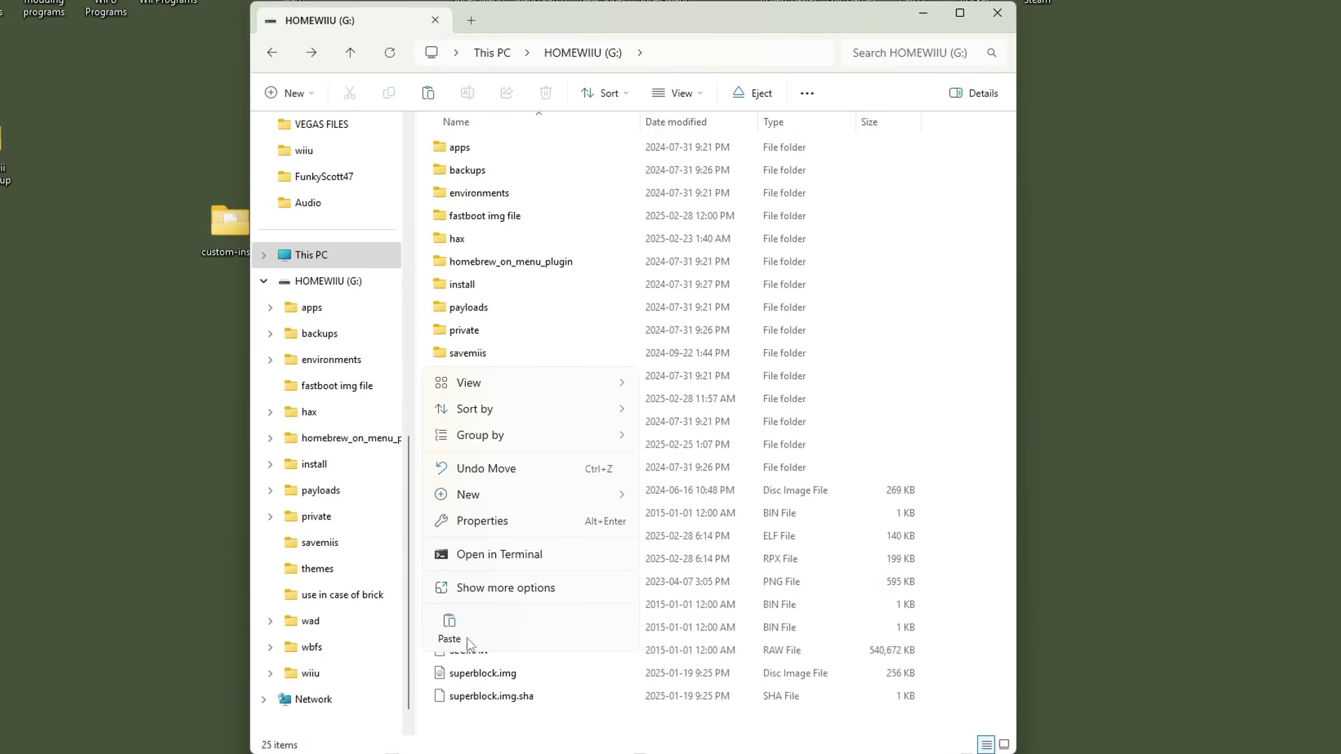
{"action": "left_click", "coordinate": [467, 638]}
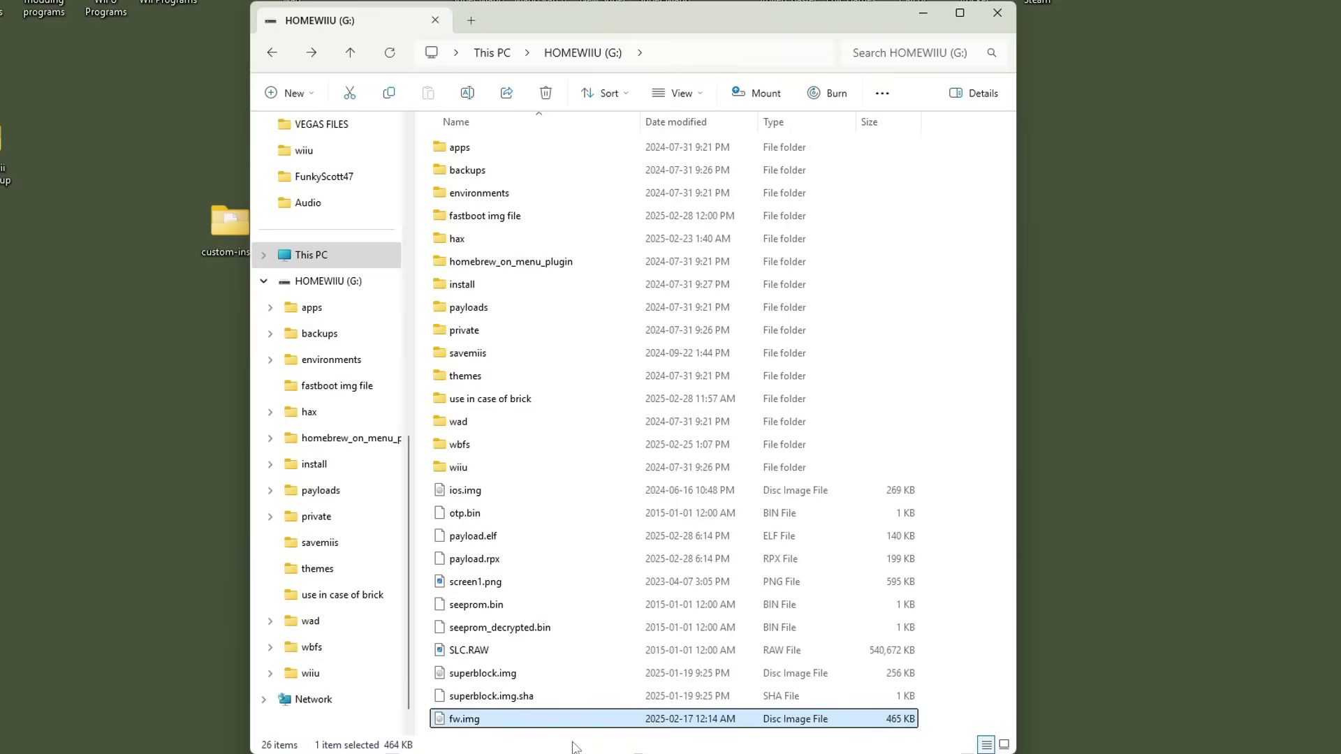
{"action": "key", "text": "alt+F4"}
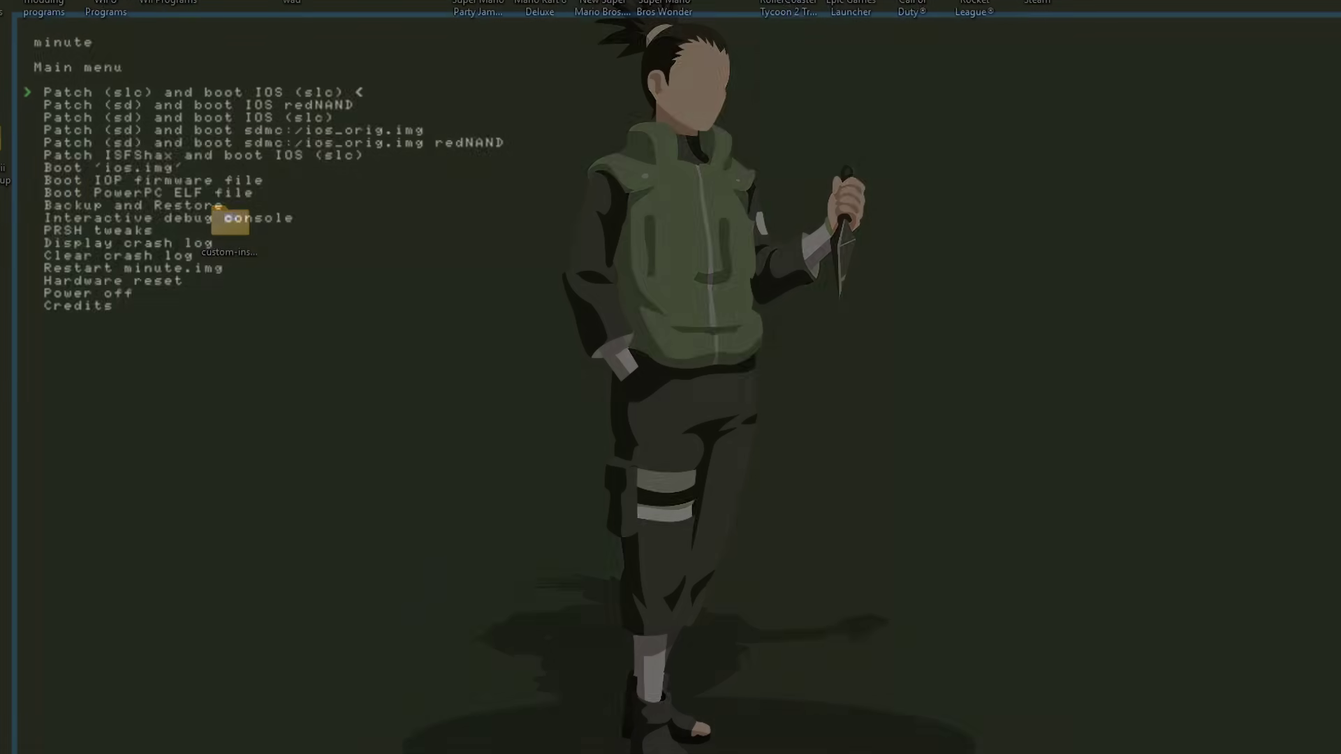